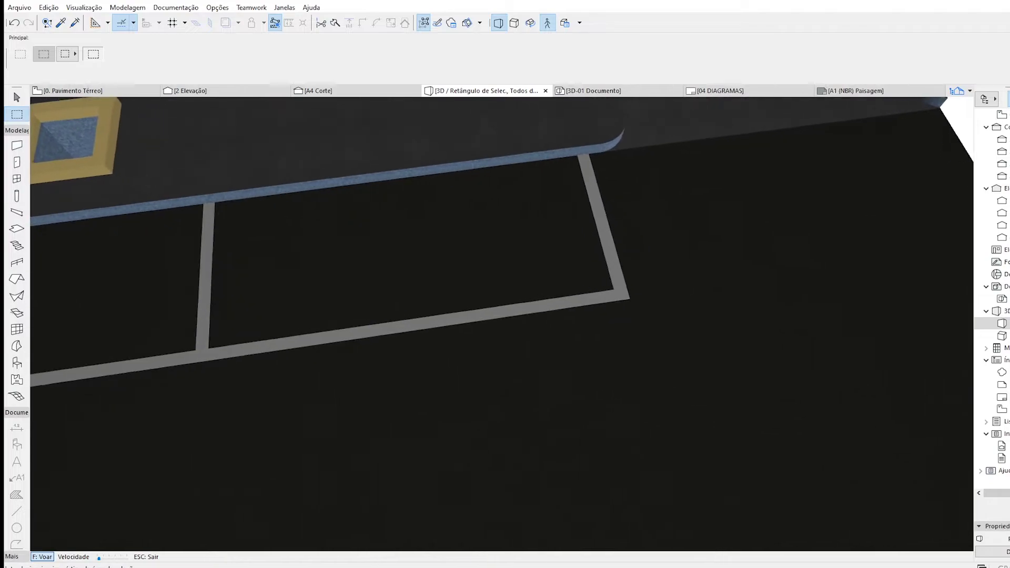
Fly out of the house model until the whole house and lot are framed in an elevated aerial perspective from the street corner
{"action": "key", "text": "Up"}
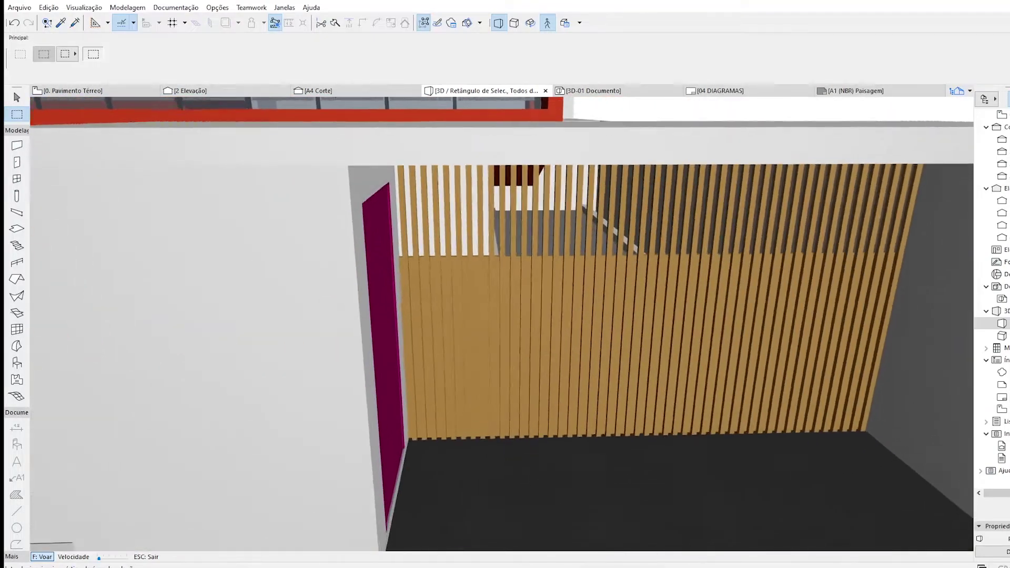
{"action": "key", "text": "Up"}
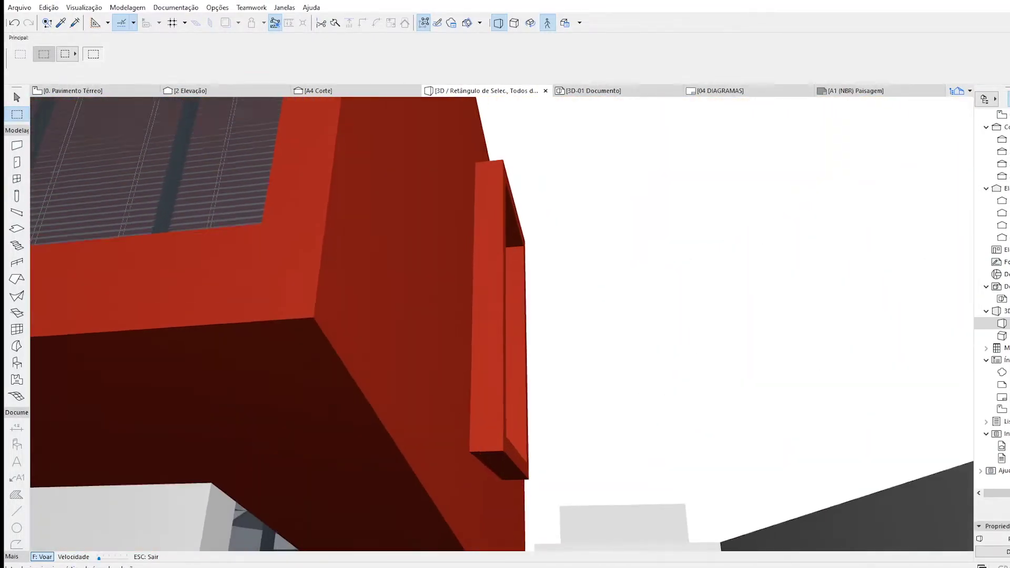
{"action": "key", "text": "Down"}
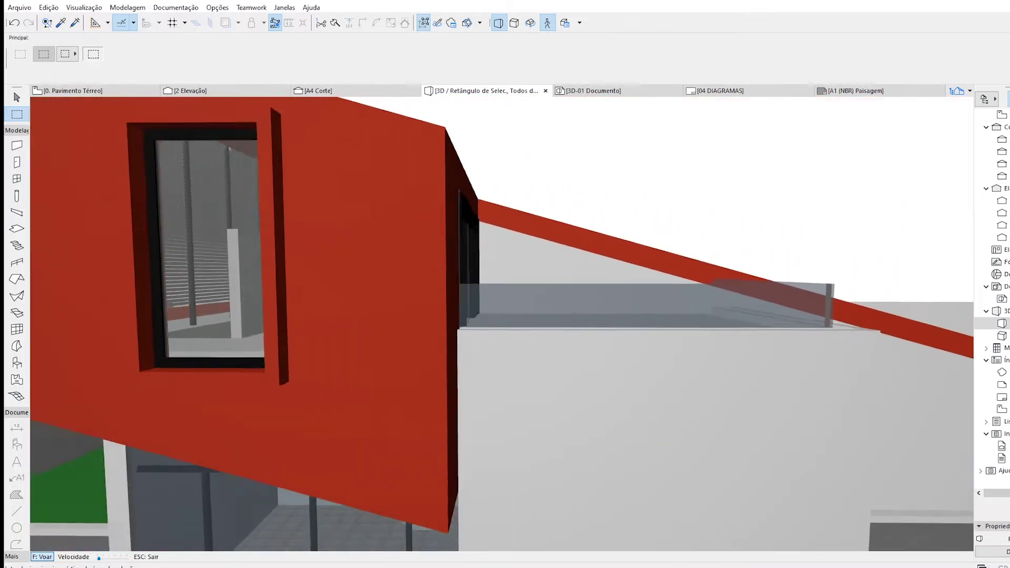
{"action": "key", "text": "Up"}
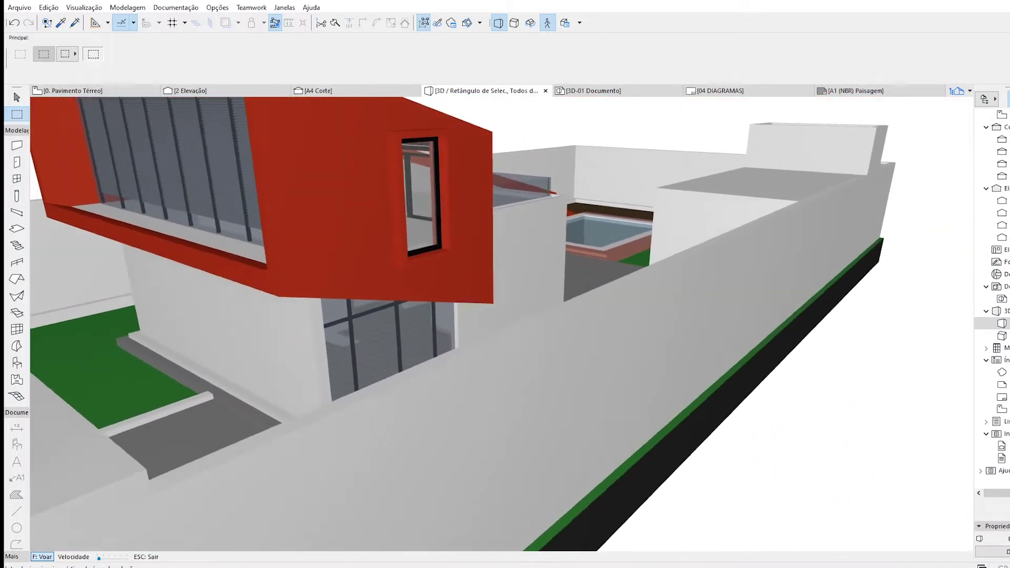
{"action": "key", "text": "Down"}
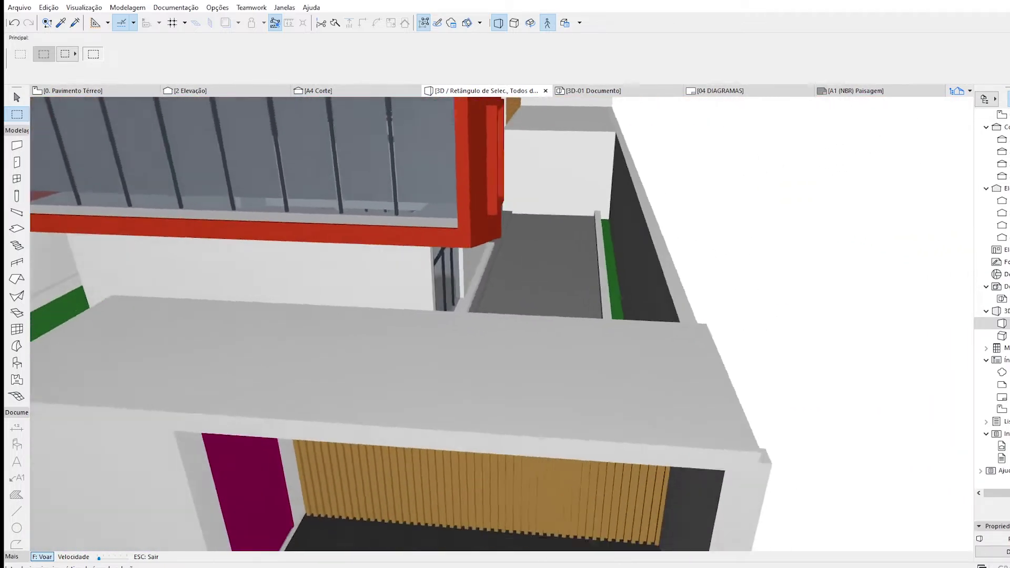
{"action": "key", "text": "Down"}
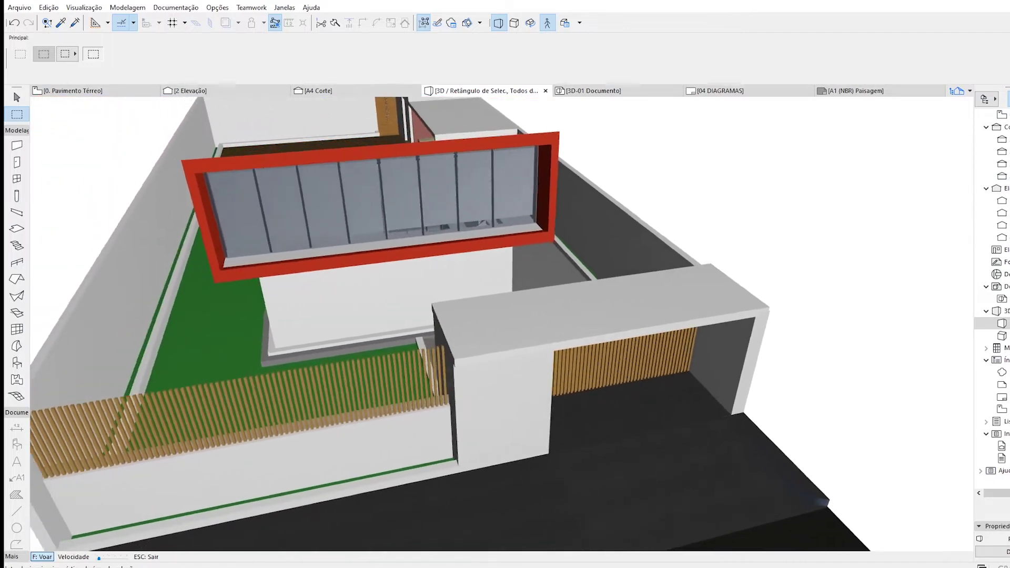
{"action": "key", "text": "Down"}
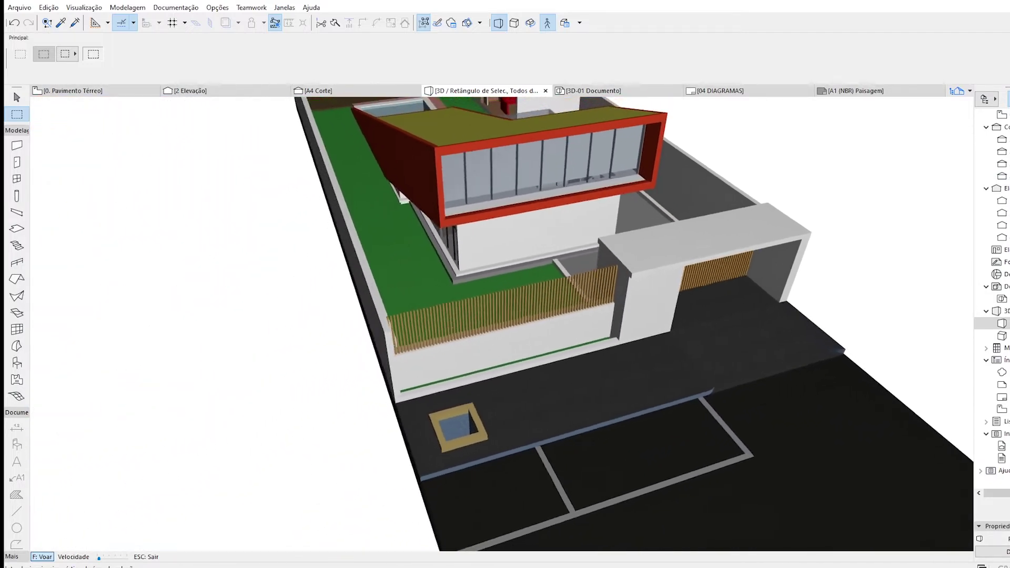
{"action": "key", "text": "Down"}
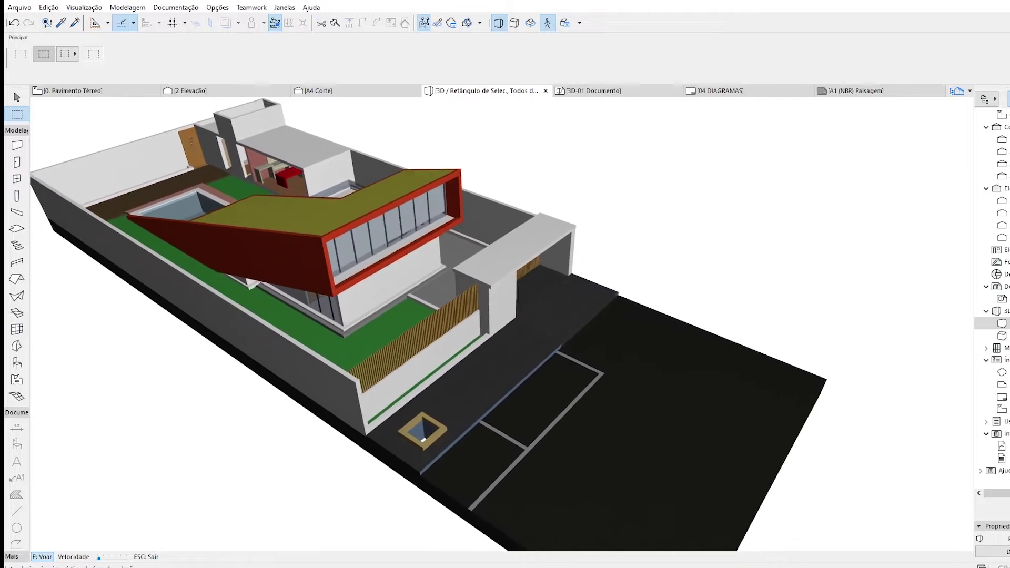
{"action": "key", "text": "Down"}
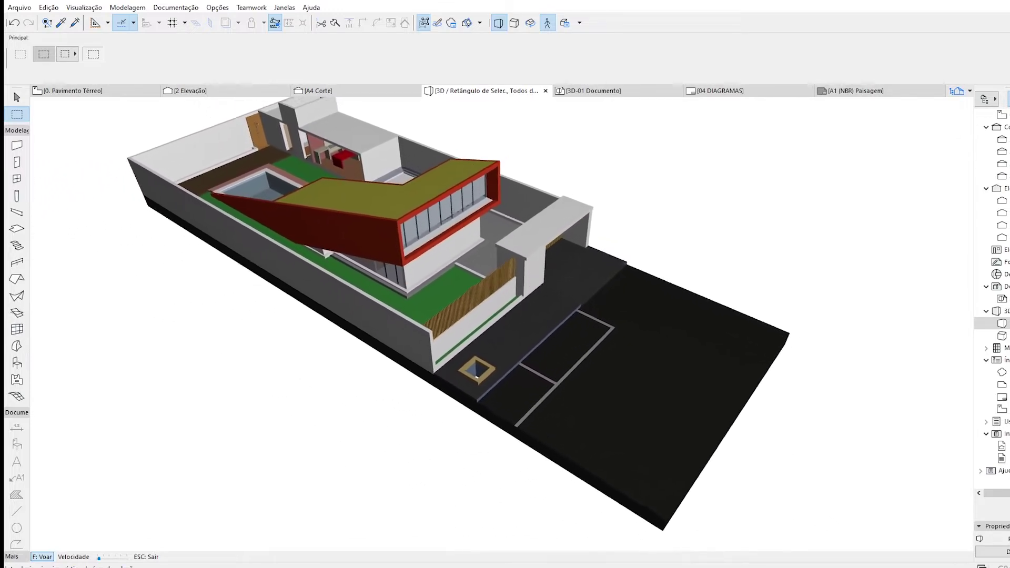
{"action": "key", "text": "Down"}
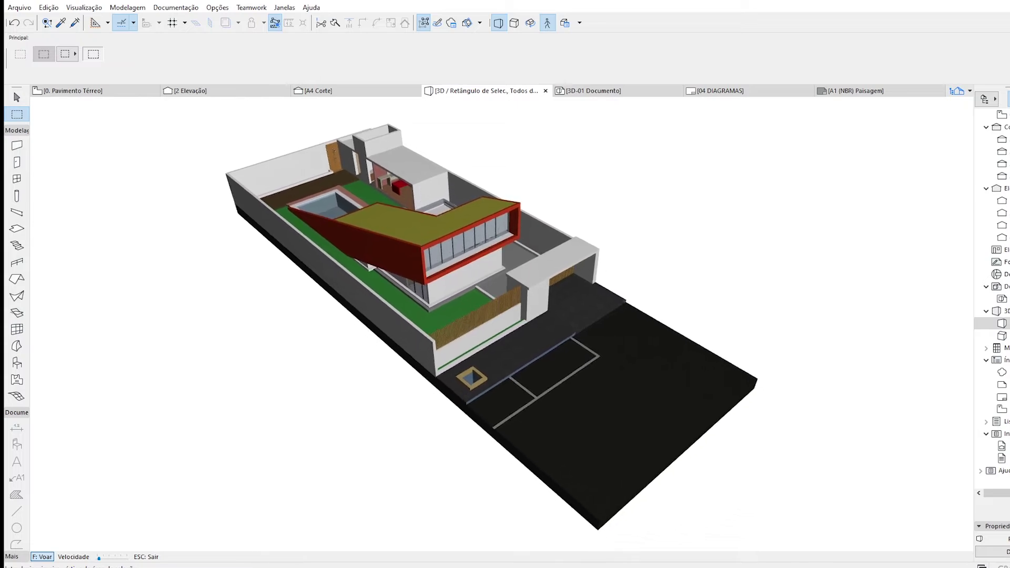
{"action": "key", "text": "Left"}
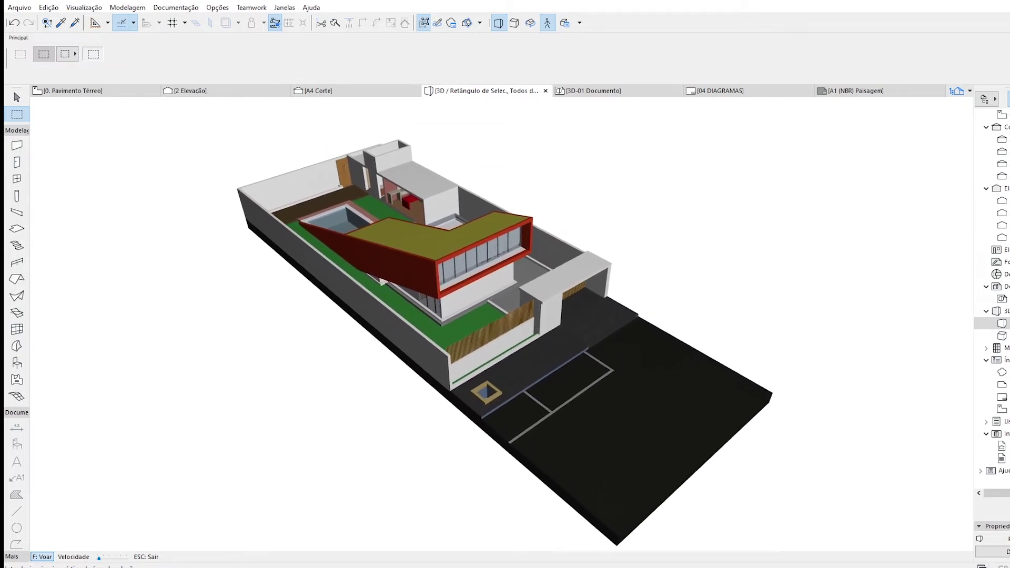
{"action": "key", "text": "Escape"}
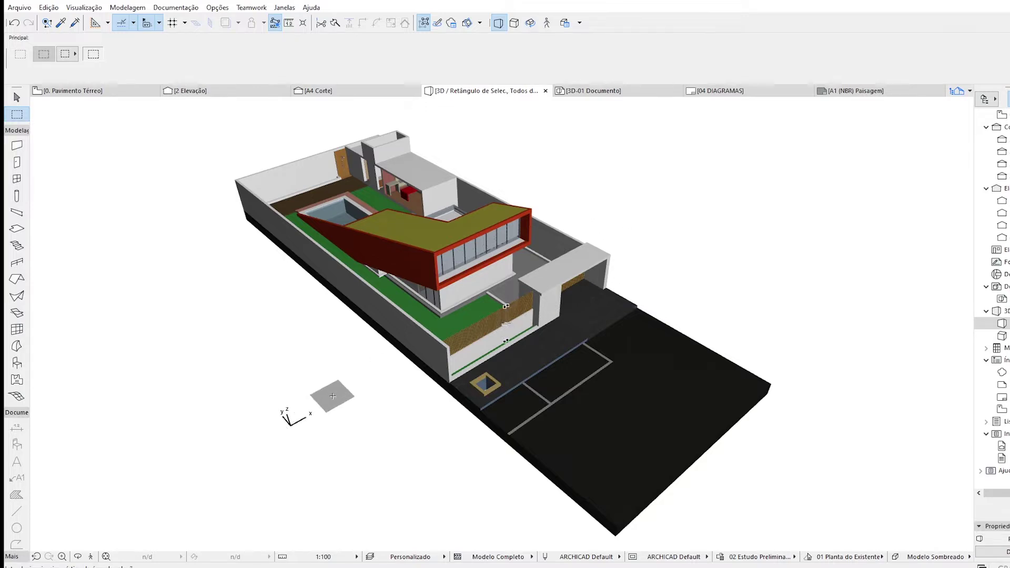
Create a new 3D document from the current aerial perspective of the house
{"action": "right_click", "coordinate": [332, 397]}
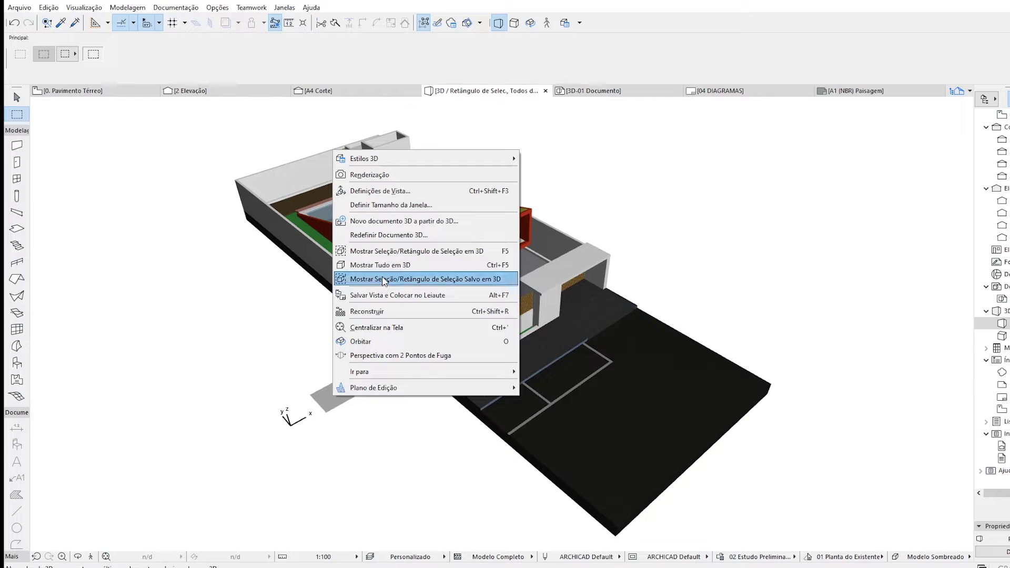
{"action": "left_click", "coordinate": [400, 221]}
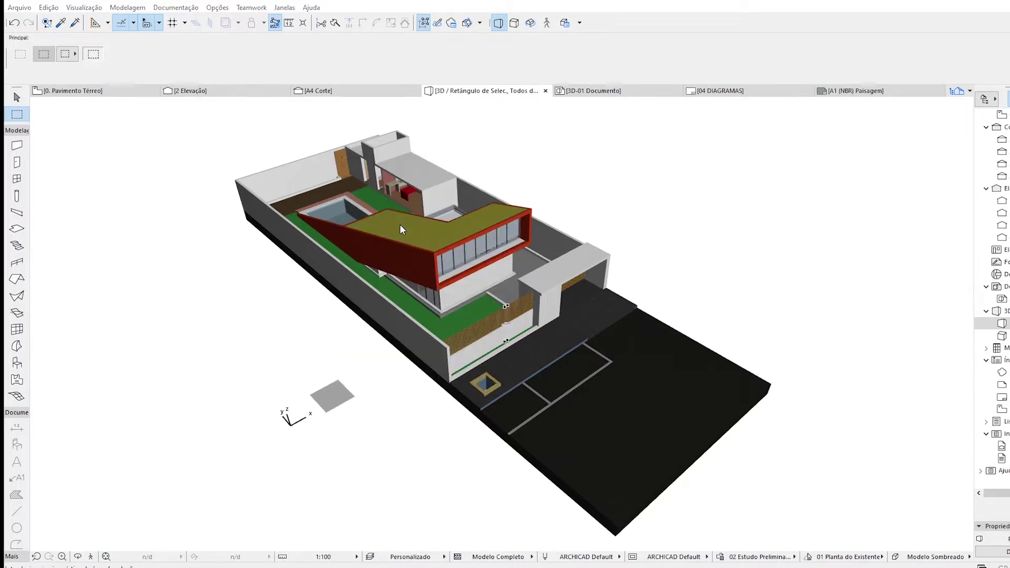
{"action": "left_click", "coordinate": [603, 238]}
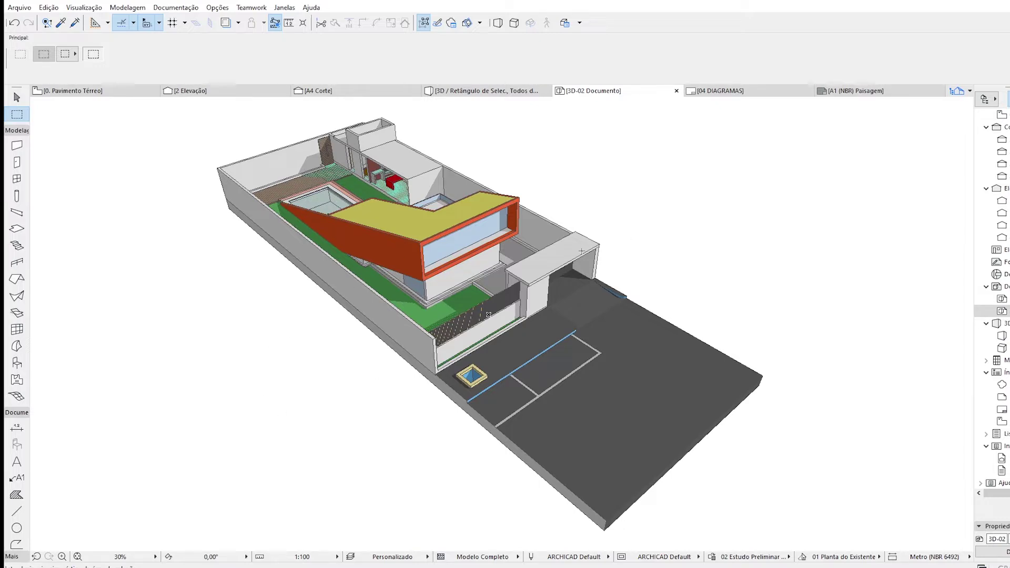
In the 3D document settings, fill uncut surfaces with a uniform pen colour (Cor de Caneta Uniforme), using the window background (Fundo da Janela) as pen
{"action": "right_click", "coordinate": [291, 317]}
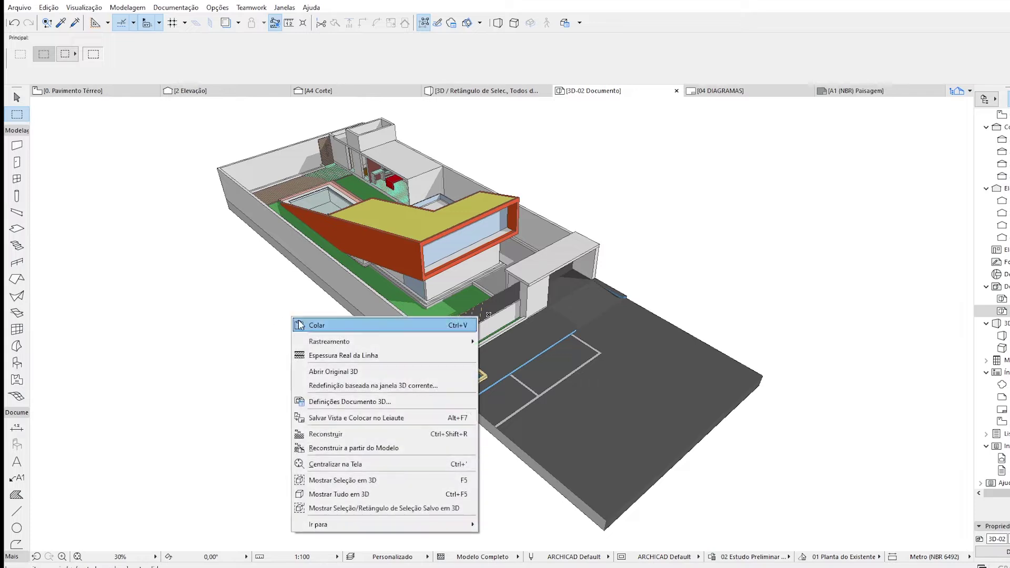
{"action": "left_click", "coordinate": [360, 405]}
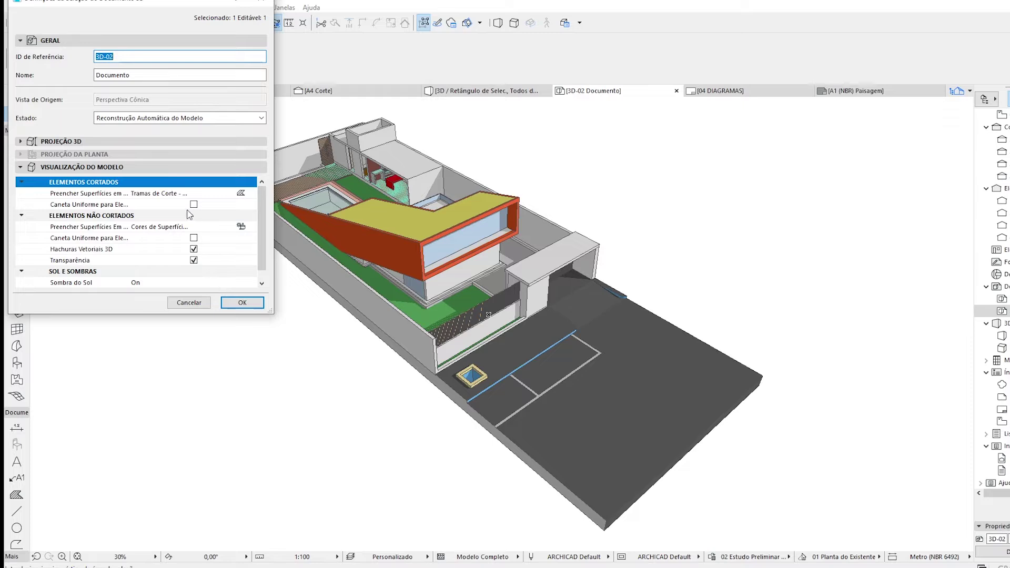
{"action": "left_click_drag", "start_coordinate": [157, 3], "coordinate": [246, 188]}
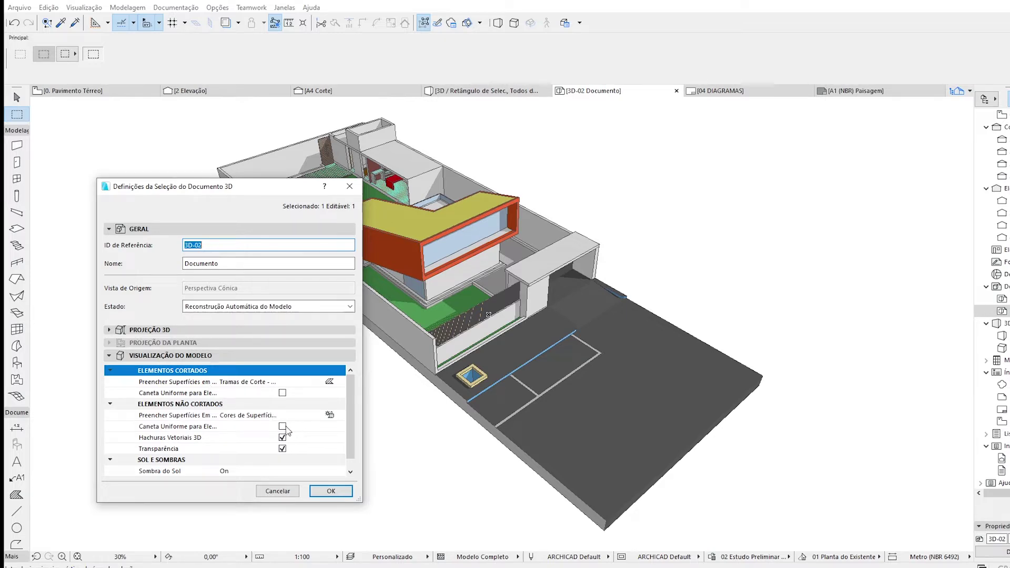
{"action": "left_click", "coordinate": [339, 416]}
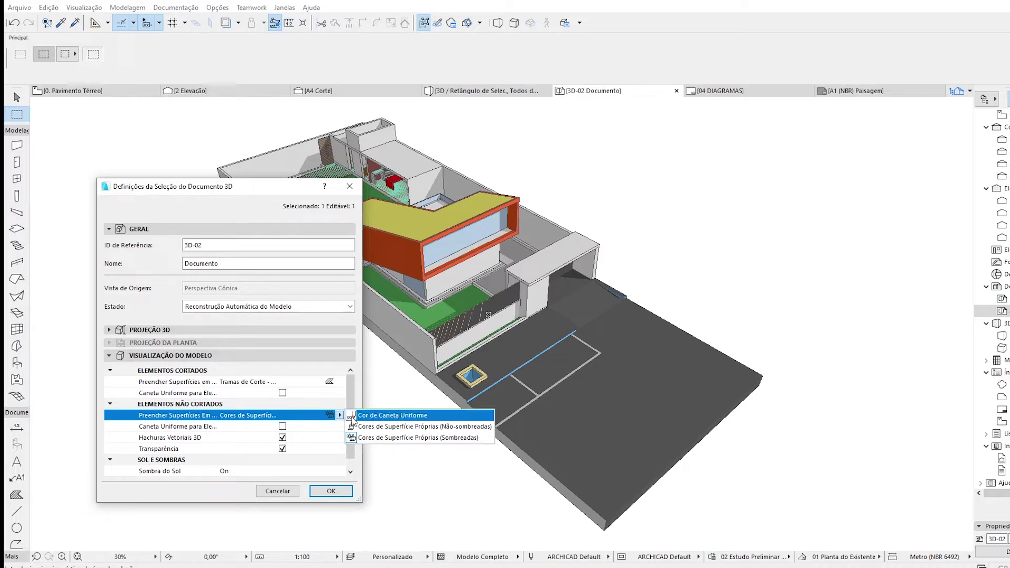
{"action": "left_click", "coordinate": [361, 416]}
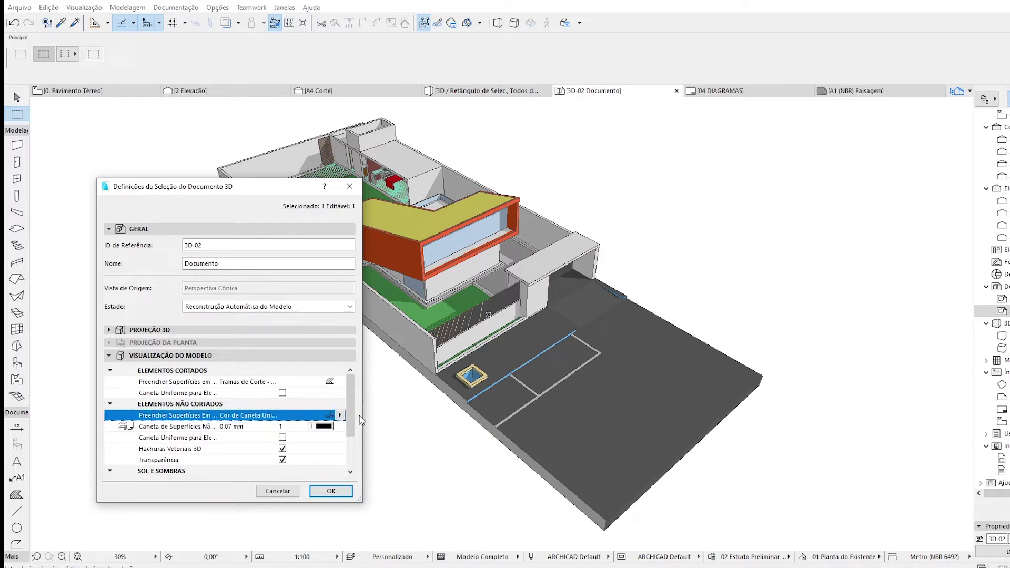
{"action": "left_click", "coordinate": [320, 427]}
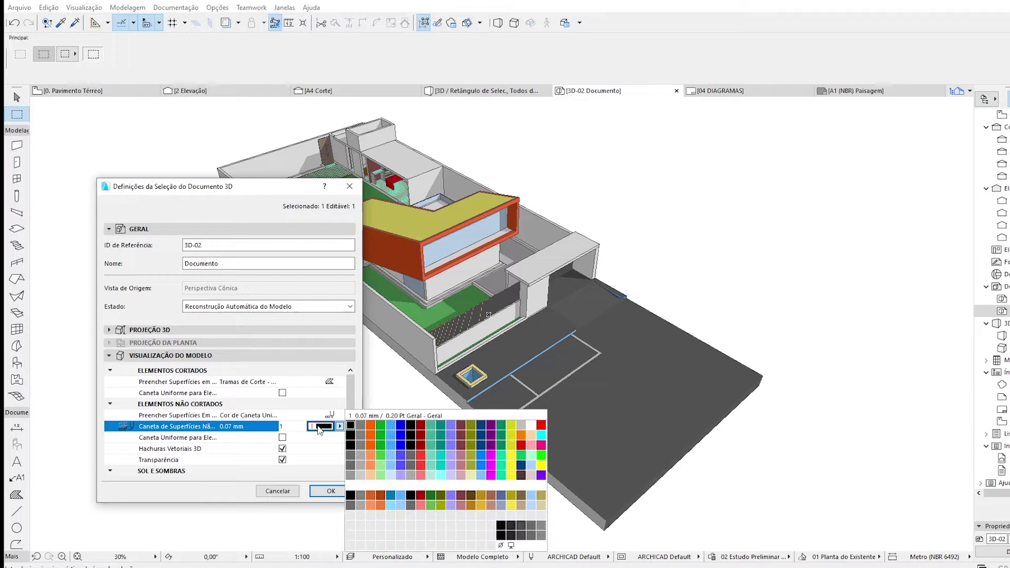
{"action": "left_click", "coordinate": [511, 545]}
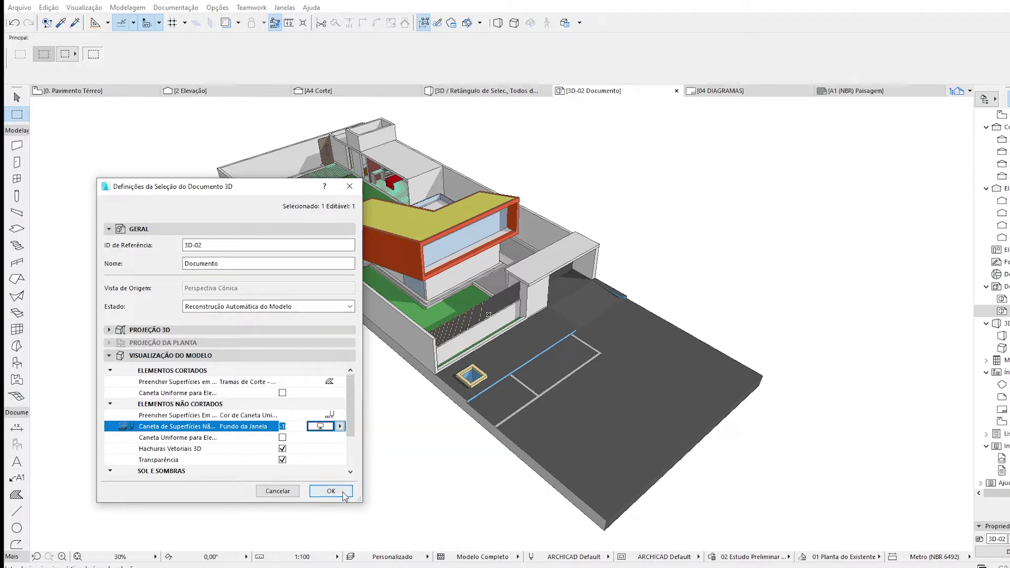
Enable the uniform pen for uncut elements with pen 81 and apply the 3D document settings
{"action": "left_click", "coordinate": [283, 438]}
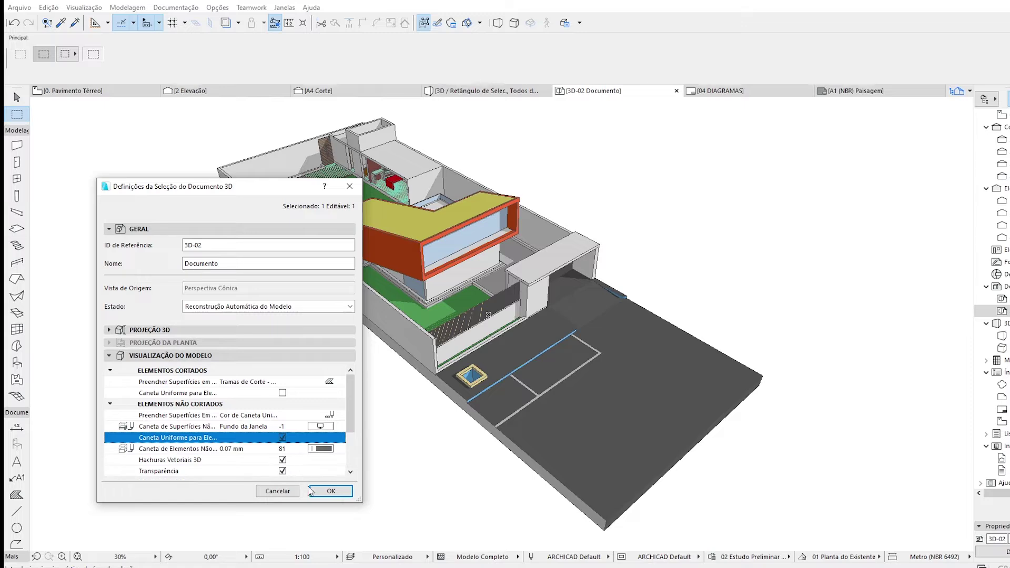
{"action": "left_click", "coordinate": [323, 448]}
{"action": "left_click", "coordinate": [330, 450]}
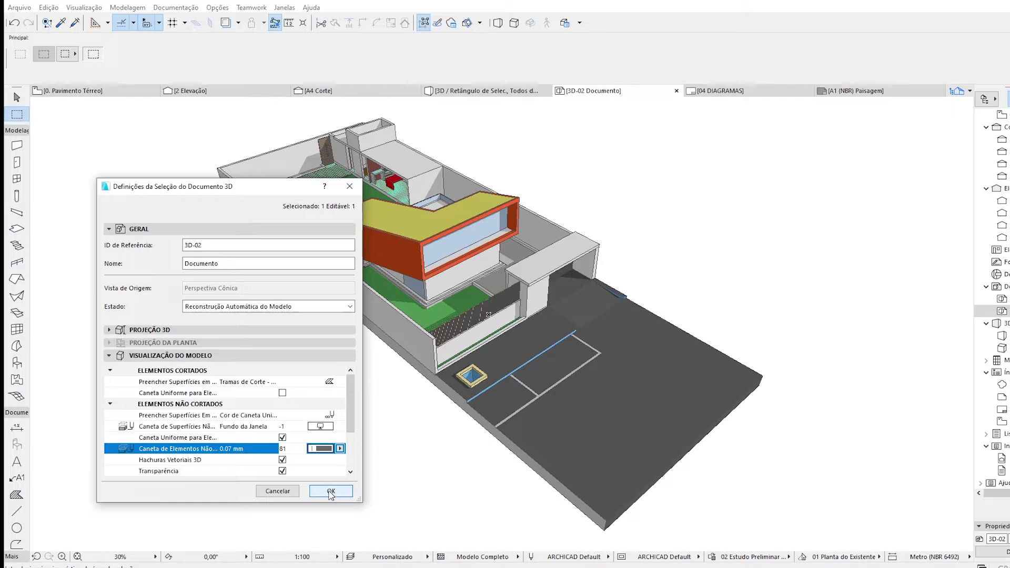
{"action": "left_click", "coordinate": [332, 492]}
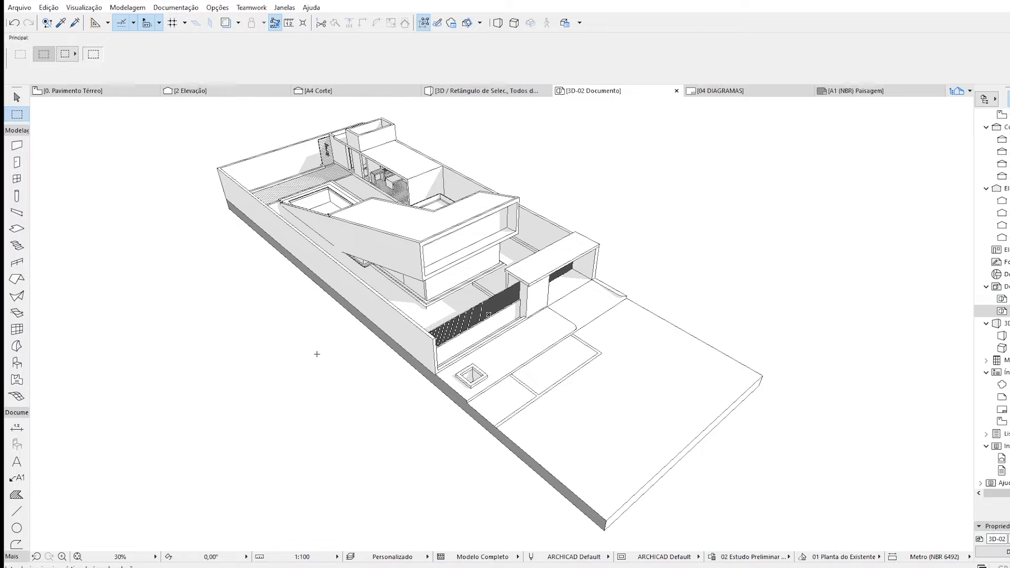
Save the 3D document's view and place it as a drawing on the 04 DIAGRAMAS layout
{"action": "right_click", "coordinate": [311, 335]}
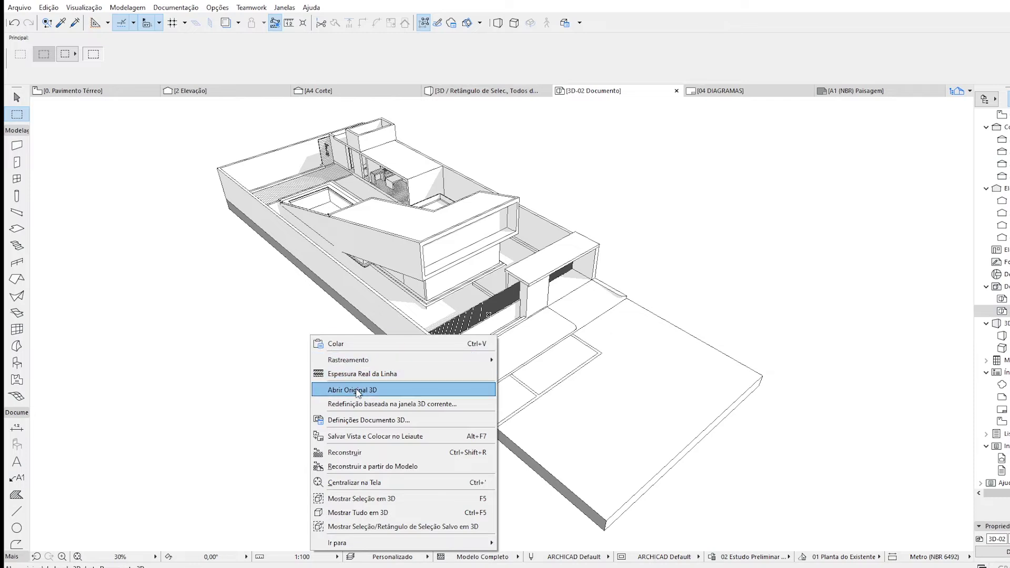
{"action": "left_click", "coordinate": [407, 439]}
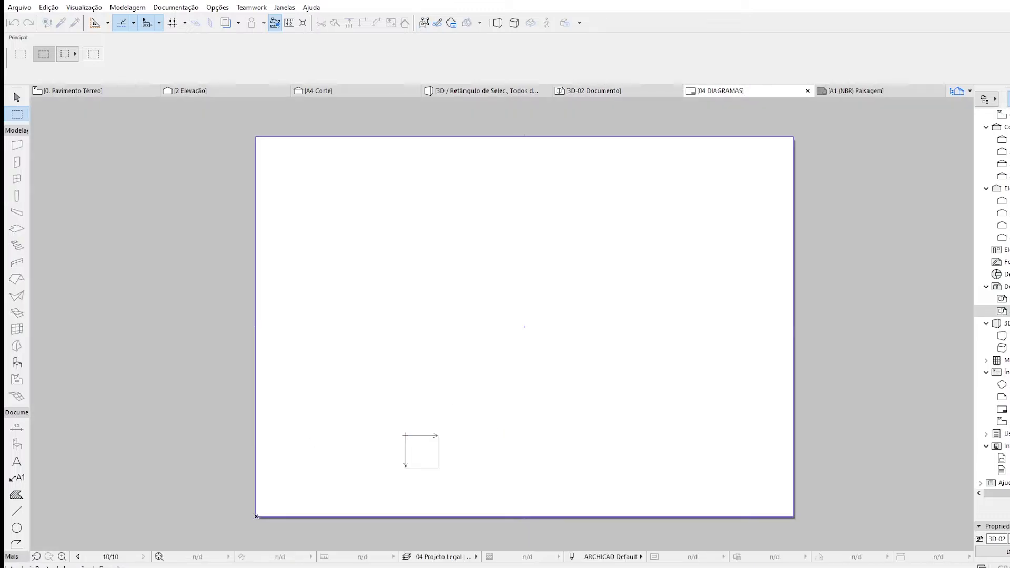
{"action": "left_click", "coordinate": [462, 294]}
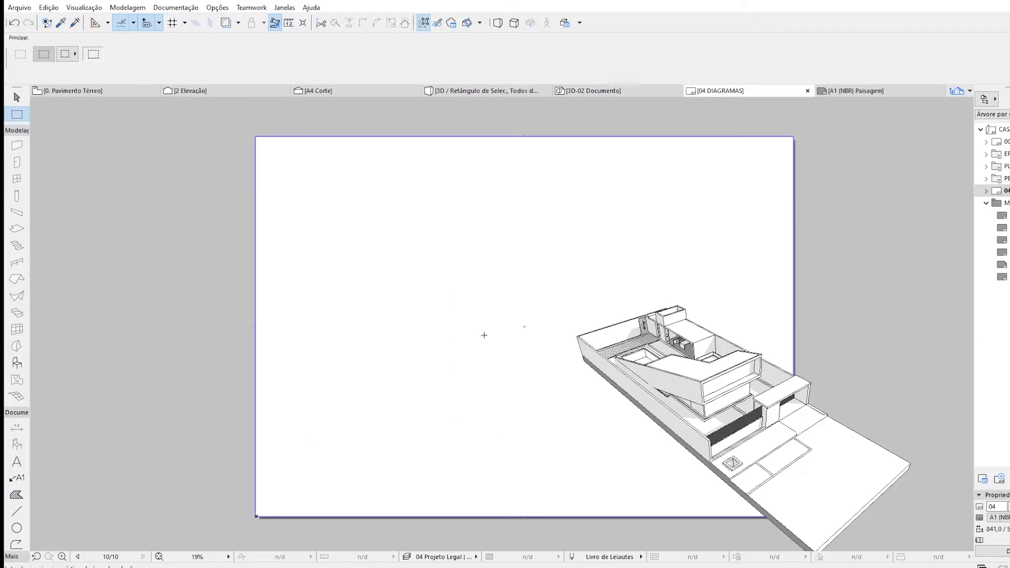
Move the placed house drawing up and across so the house sits near the middle of the sheet
{"action": "left_click", "coordinate": [652, 389]}
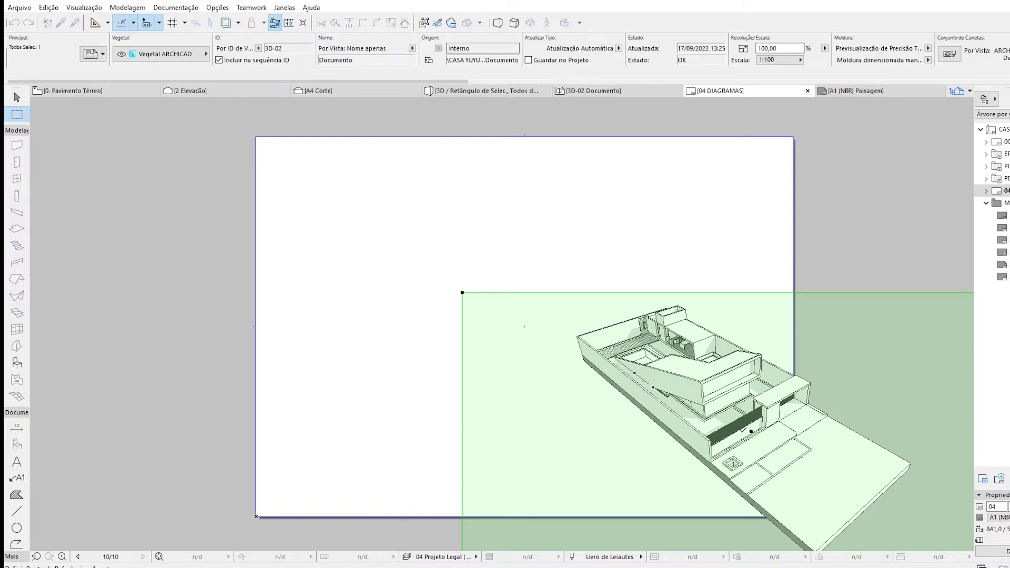
{"action": "left_click_drag", "start_coordinate": [751, 431], "coordinate": [587, 342]}
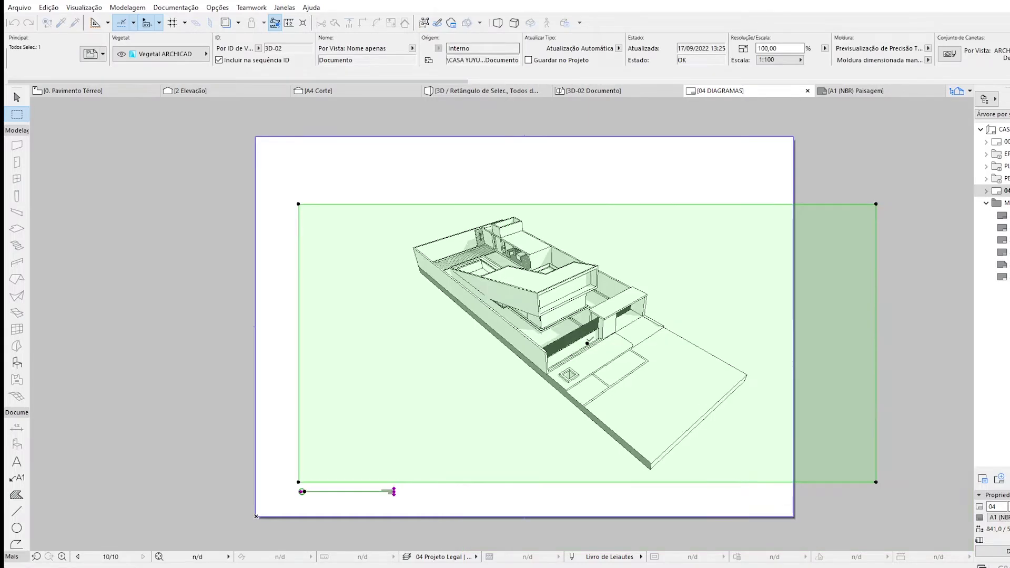
{"action": "left_click", "coordinate": [587, 342]}
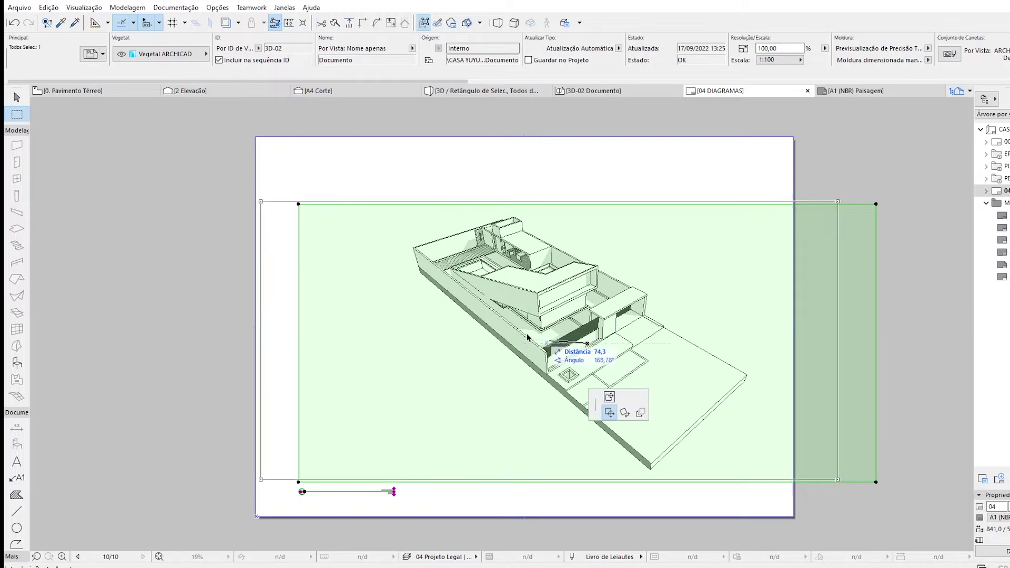
{"action": "left_click", "coordinate": [514, 332]}
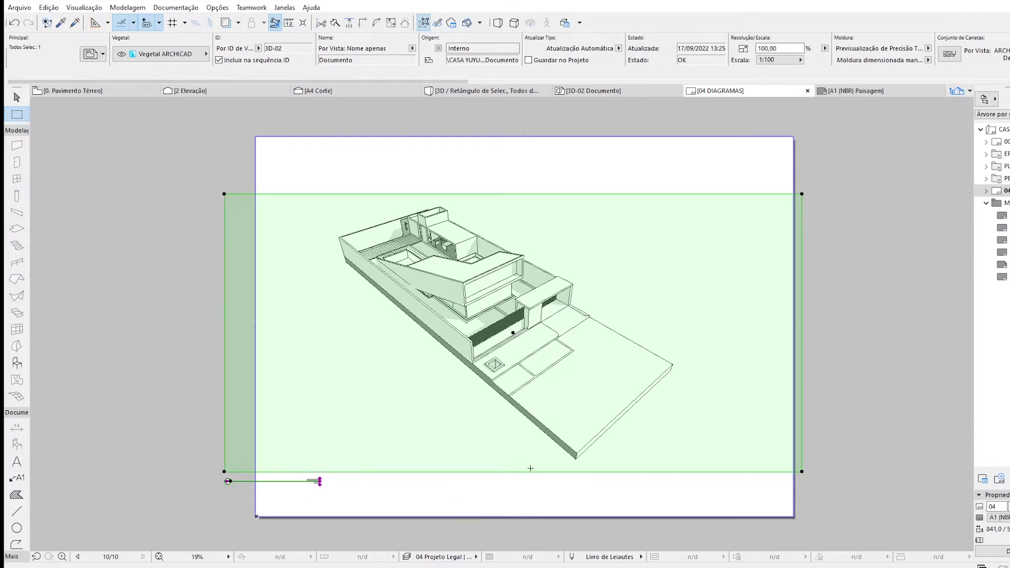
Stretch the drawing frame's lower and upper edges past the sheet's borders and deselect the drawing
{"action": "left_click_drag", "start_coordinate": [532, 474], "coordinate": [537, 523]}
{"action": "left_click_drag", "start_coordinate": [576, 193], "coordinate": [571, 129]}
{"action": "key", "text": "Escape"}
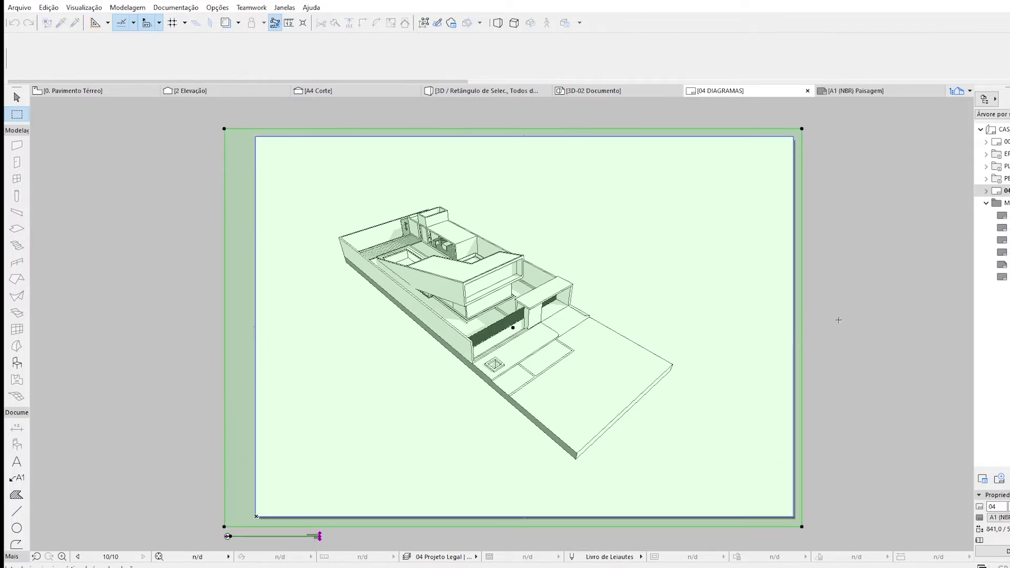
{"action": "scroll", "coordinate": [466, 310], "scroll_direction": "up", "scroll_amount": 2}
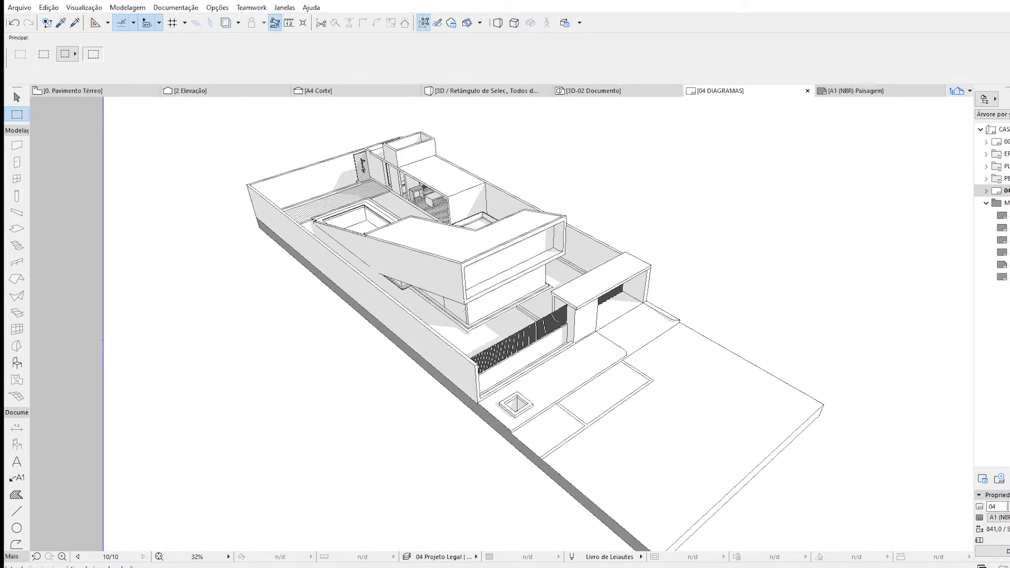
{"action": "middle_click_drag", "start_coordinate": [487, 359], "coordinate": [573, 391]}
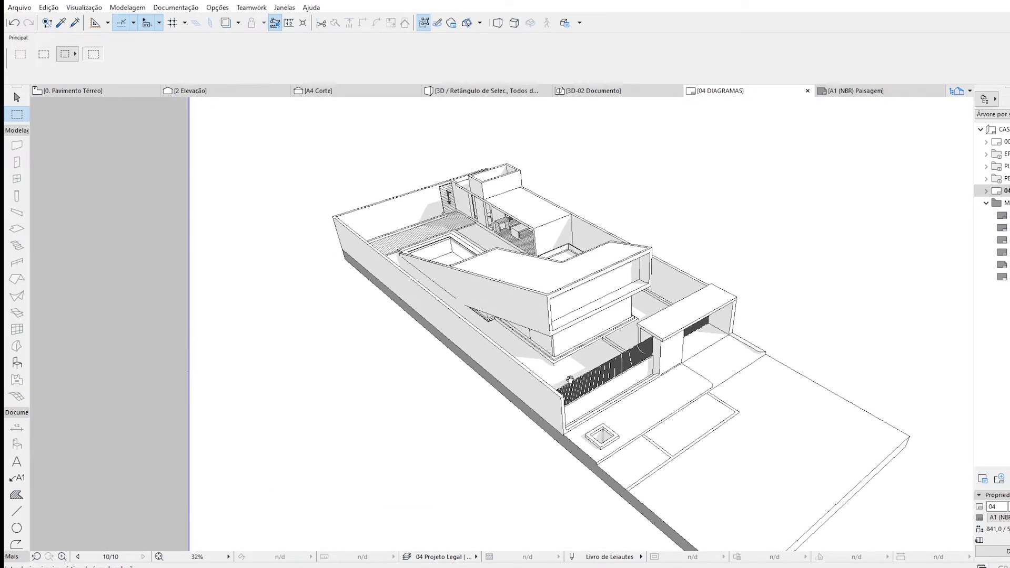
Start a 25% fill with foreground pen 40 and outline the pool water's rear edge down to the slanted wall
{"action": "left_click", "coordinate": [16, 495]}
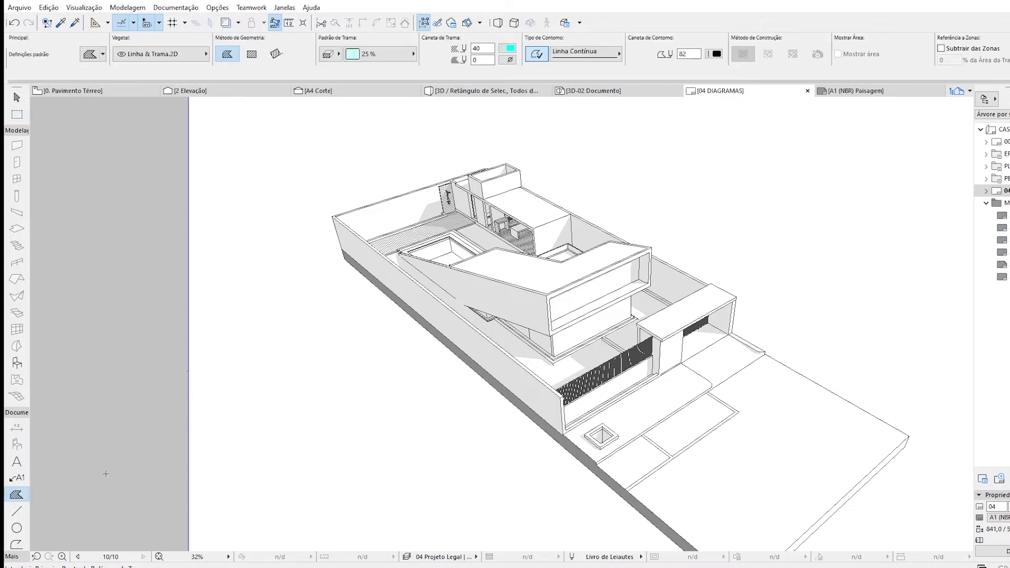
{"action": "scroll", "coordinate": [405, 222], "scroll_direction": "up", "scroll_amount": 10}
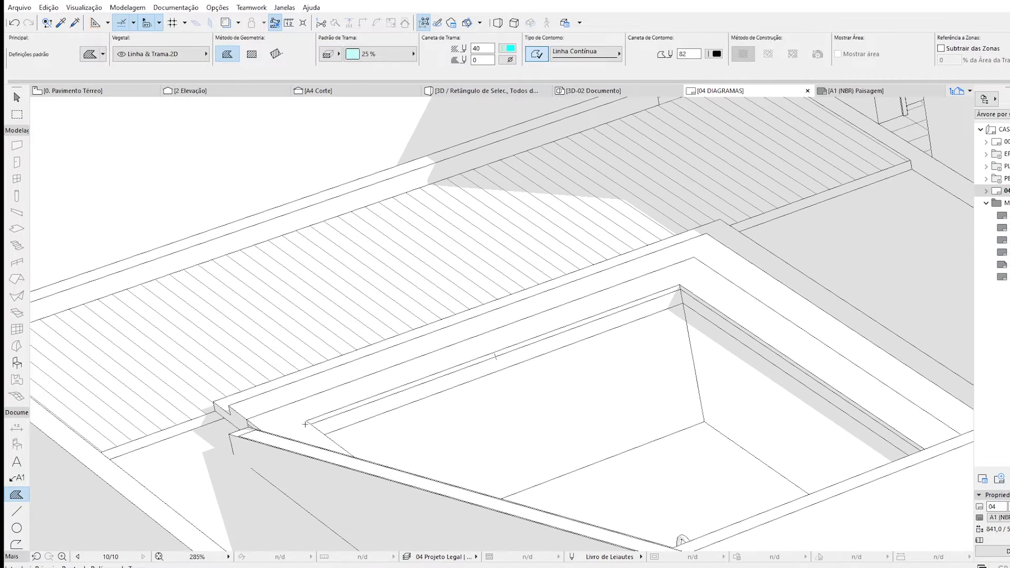
{"action": "left_click", "coordinate": [408, 54]}
{"action": "left_click", "coordinate": [446, 94]}
{"action": "left_click", "coordinate": [682, 303]}
{"action": "left_click", "coordinate": [325, 435]}
{"action": "scroll", "coordinate": [363, 461], "scroll_direction": "up", "scroll_amount": 5}
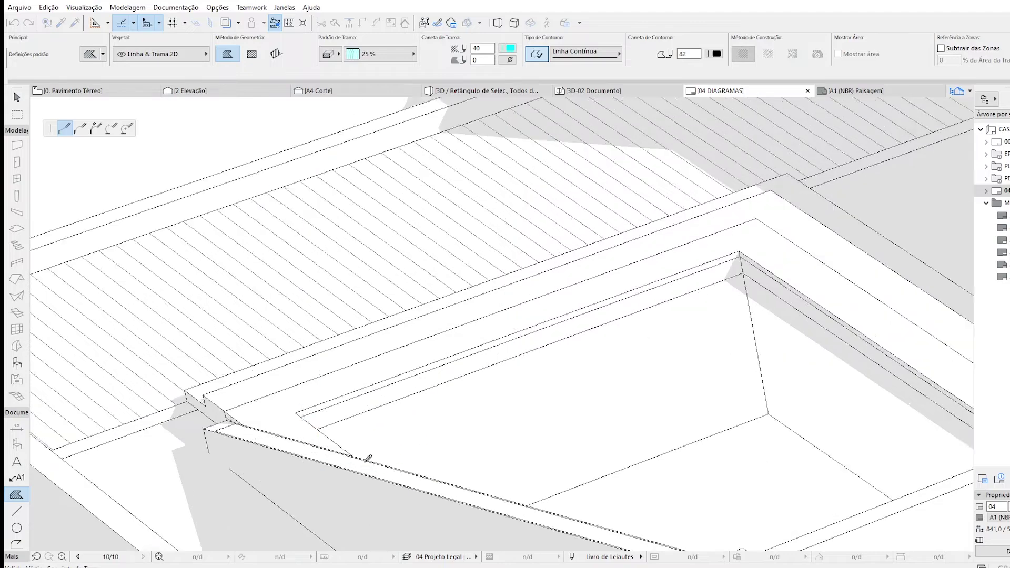
{"action": "left_click", "coordinate": [341, 449]}
Continue the pool fill's outline along the slanted wall and roof edge, then close it over the water surface
{"action": "scroll", "coordinate": [647, 497], "scroll_direction": "down", "scroll_amount": 5}
{"action": "scroll", "coordinate": [678, 492], "scroll_direction": "up", "scroll_amount": 4}
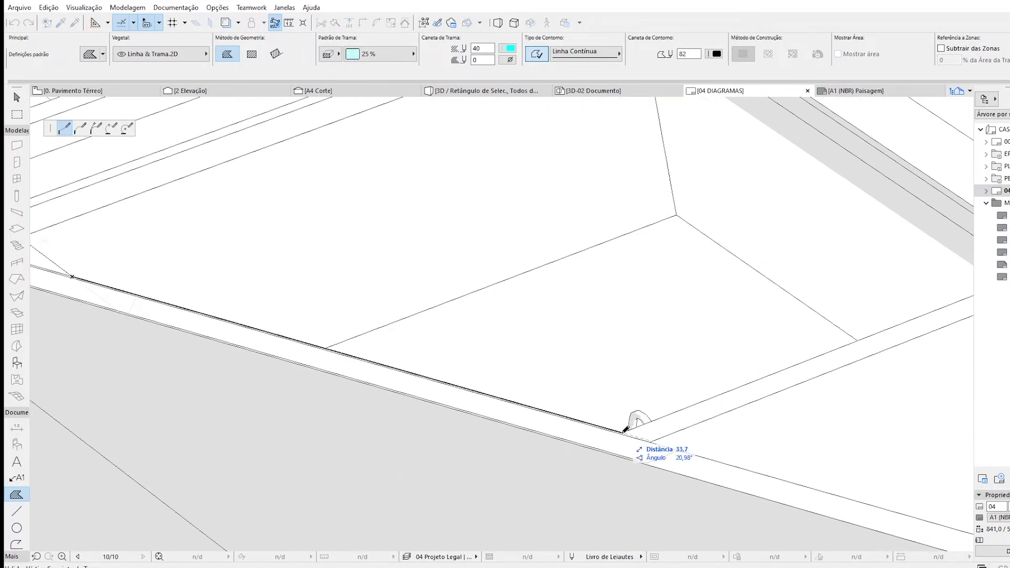
{"action": "left_click", "coordinate": [623, 432]}
{"action": "middle_click_drag", "start_coordinate": [868, 279], "coordinate": [578, 373]}
{"action": "left_click", "coordinate": [739, 365]}
{"action": "middle_click_drag", "start_coordinate": [436, 145], "coordinate": [501, 257]}
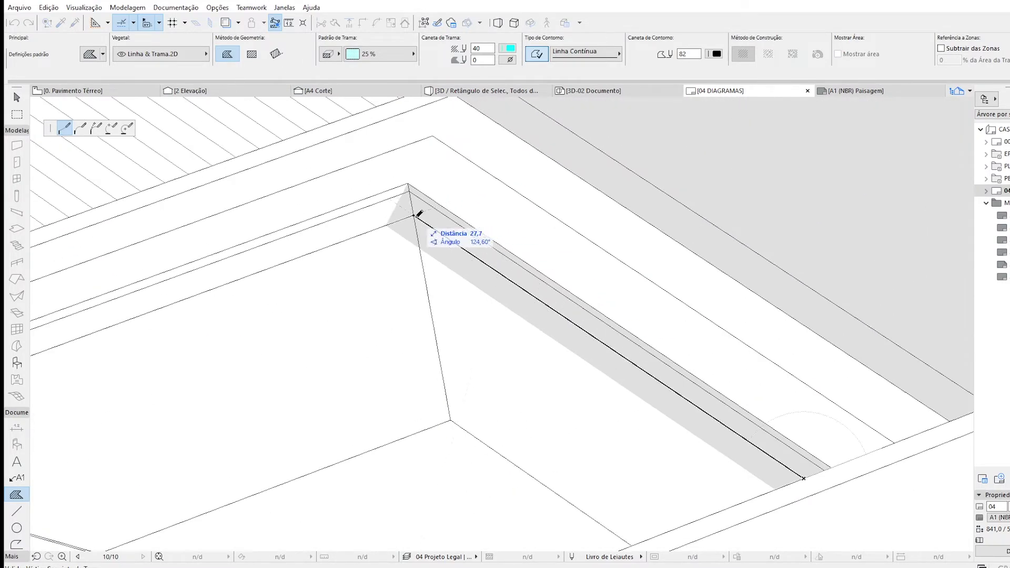
{"action": "left_click", "coordinate": [418, 211]}
{"action": "scroll", "coordinate": [417, 210], "scroll_direction": "down", "scroll_amount": 5}
{"action": "middle_click_drag", "start_coordinate": [429, 79], "coordinate": [429, 104]}
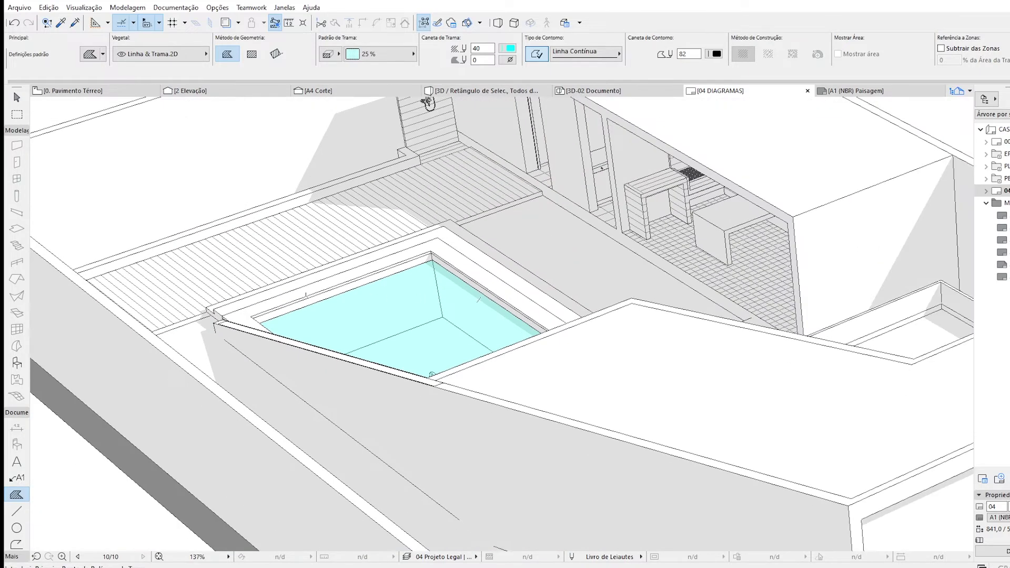
Set the fill foreground pen to 78 and trace a 25% fill over the upper volume's roof inside the parapet
{"action": "left_click", "coordinate": [508, 48]}
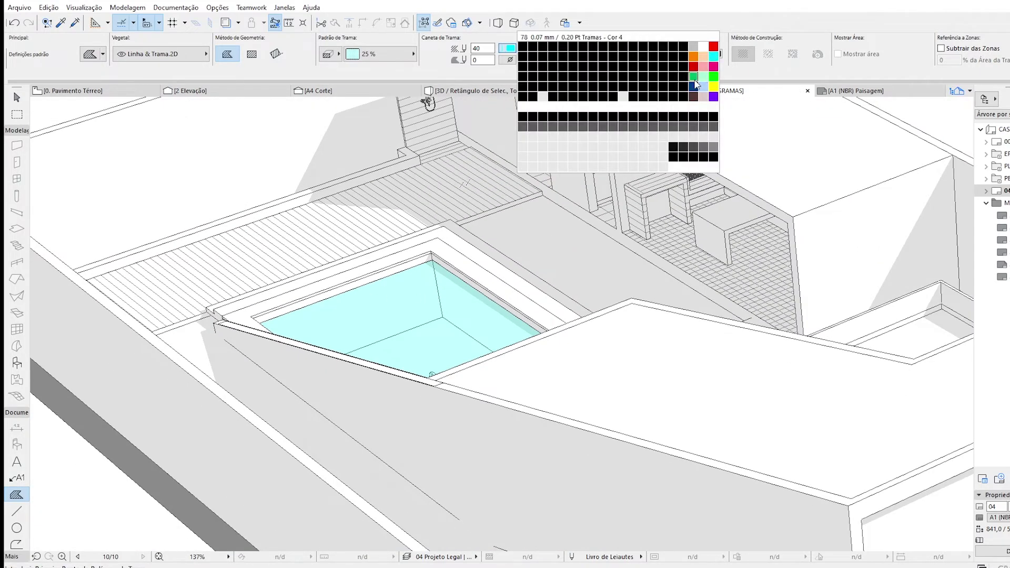
{"action": "left_click", "coordinate": [693, 76]}
{"action": "scroll", "coordinate": [629, 302], "scroll_direction": "up", "scroll_amount": 4}
{"action": "left_click", "coordinate": [628, 304]}
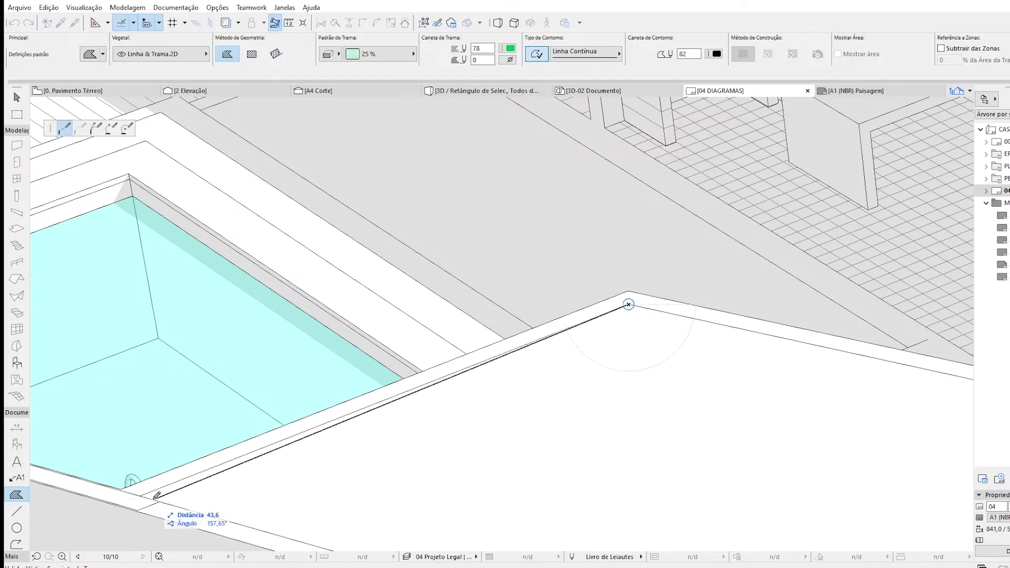
{"action": "left_click", "coordinate": [143, 495]}
{"action": "scroll", "coordinate": [157, 492], "scroll_direction": "down", "scroll_amount": 4}
{"action": "scroll", "coordinate": [421, 452], "scroll_direction": "up", "scroll_amount": 5}
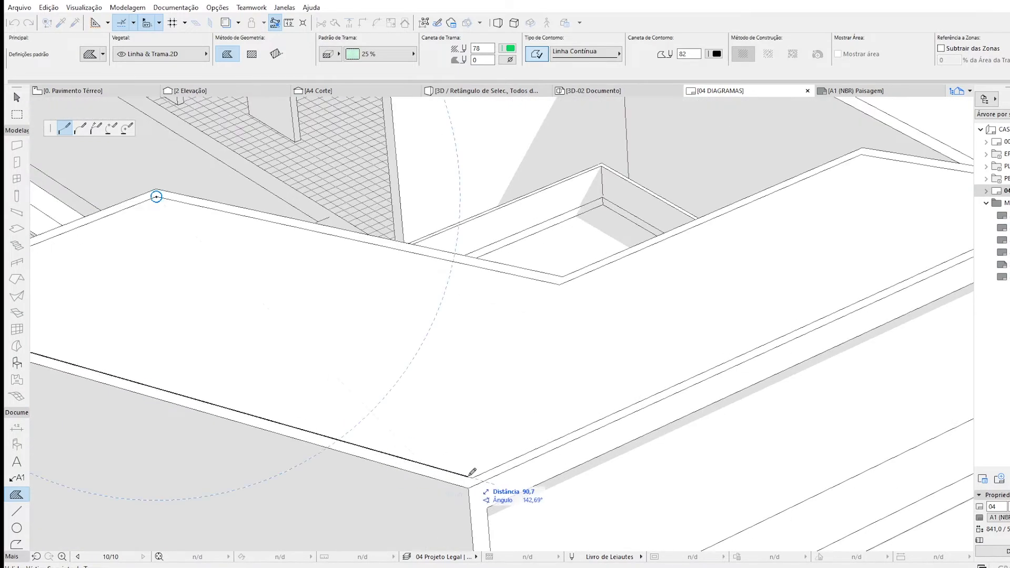
{"action": "scroll", "coordinate": [472, 472], "scroll_direction": "down", "scroll_amount": 4}
{"action": "scroll", "coordinate": [570, 413], "scroll_direction": "up", "scroll_amount": 4}
{"action": "left_click", "coordinate": [625, 289]}
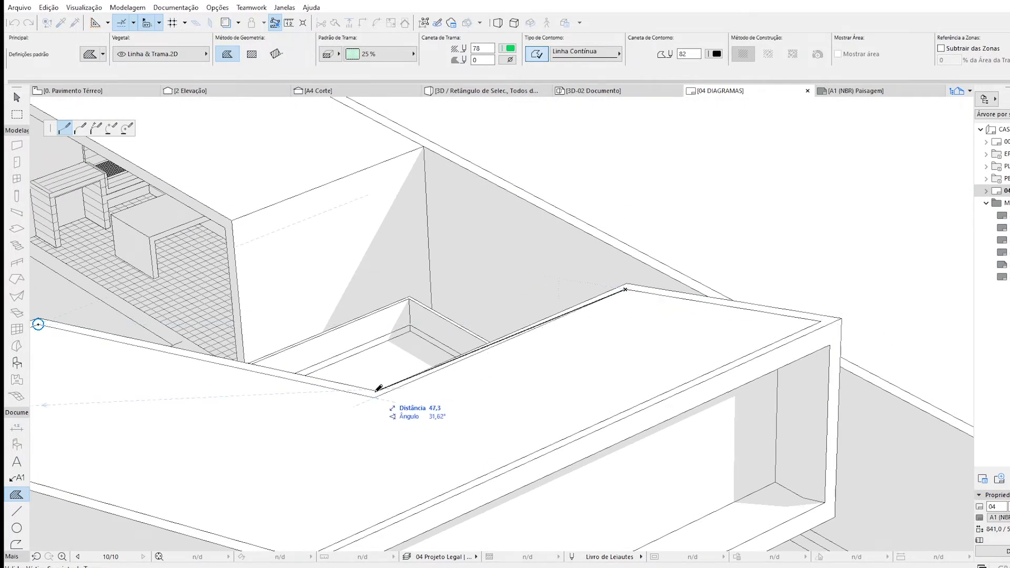
{"action": "left_click", "coordinate": [378, 388]}
{"action": "left_click", "coordinate": [38, 324]}
{"action": "scroll", "coordinate": [575, 431], "scroll_direction": "down", "scroll_amount": 5}
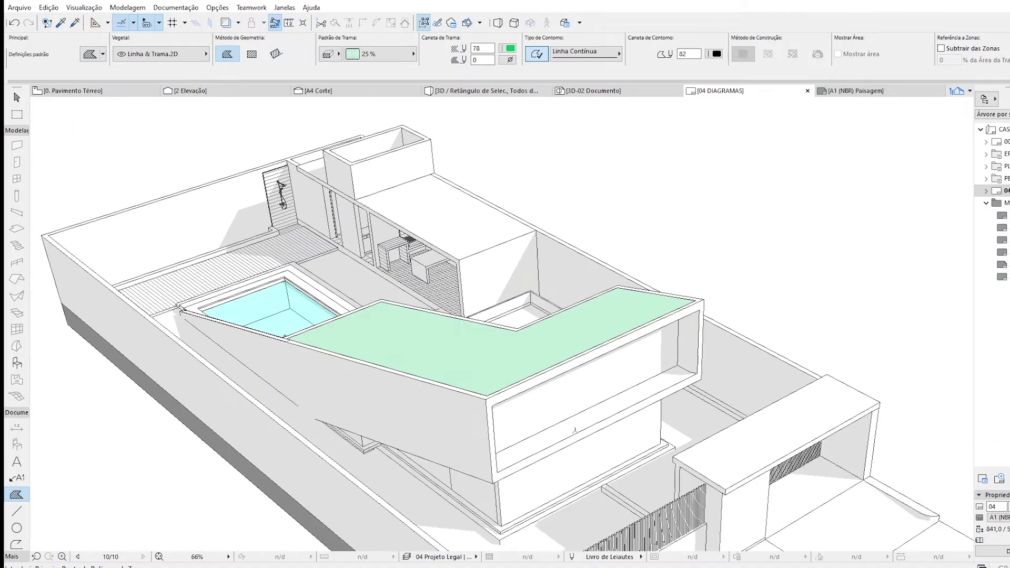
Start the side-yard lawn fill below the slanted volume's pointed end and trace it along the wall to the first stepped base corner
{"action": "scroll", "coordinate": [284, 335], "scroll_direction": "up", "scroll_amount": 5}
{"action": "left_click", "coordinate": [160, 301]}
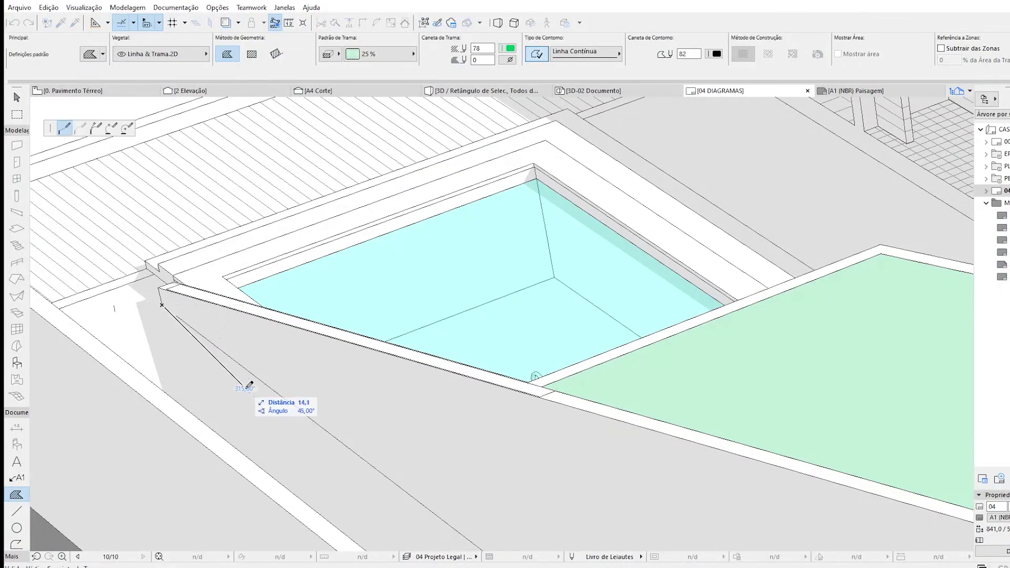
{"action": "scroll", "coordinate": [342, 394], "scroll_direction": "down", "scroll_amount": 4}
{"action": "scroll", "coordinate": [402, 450], "scroll_direction": "up", "scroll_amount": 4}
{"action": "scroll", "coordinate": [402, 441], "scroll_direction": "up", "scroll_amount": 2}
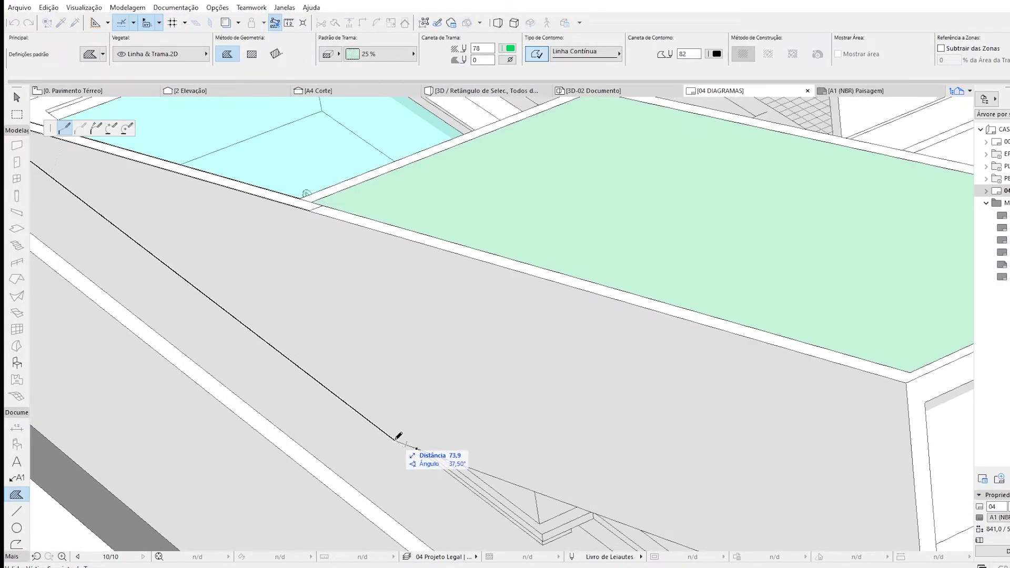
{"action": "left_click", "coordinate": [395, 441]}
{"action": "left_click", "coordinate": [416, 448]}
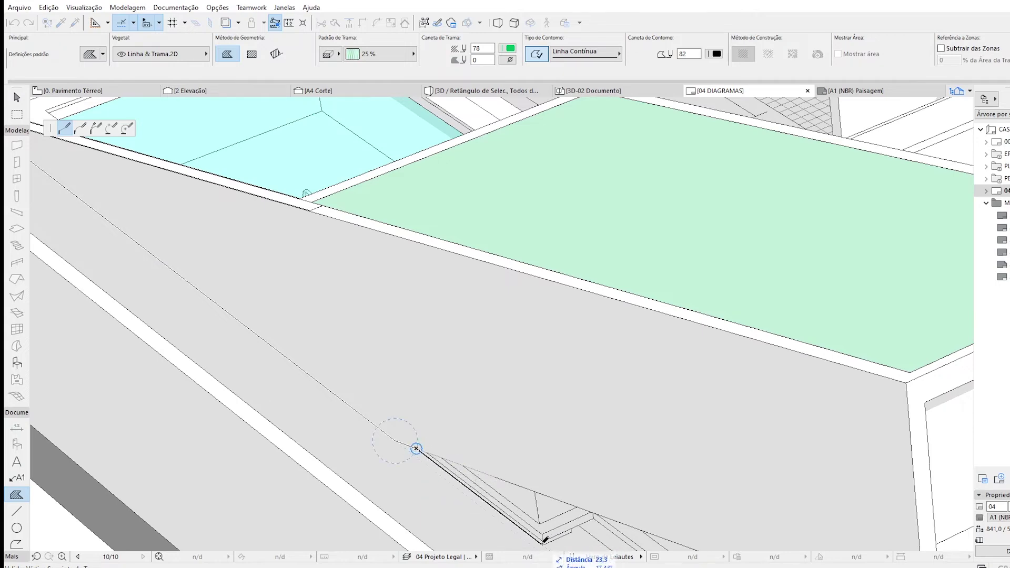
{"action": "left_click", "coordinate": [543, 545]}
Continue the lawn outline along the house's base around its front corner to the path and down to the slatted fence
{"action": "scroll", "coordinate": [587, 525], "scroll_direction": "down", "scroll_amount": 4}
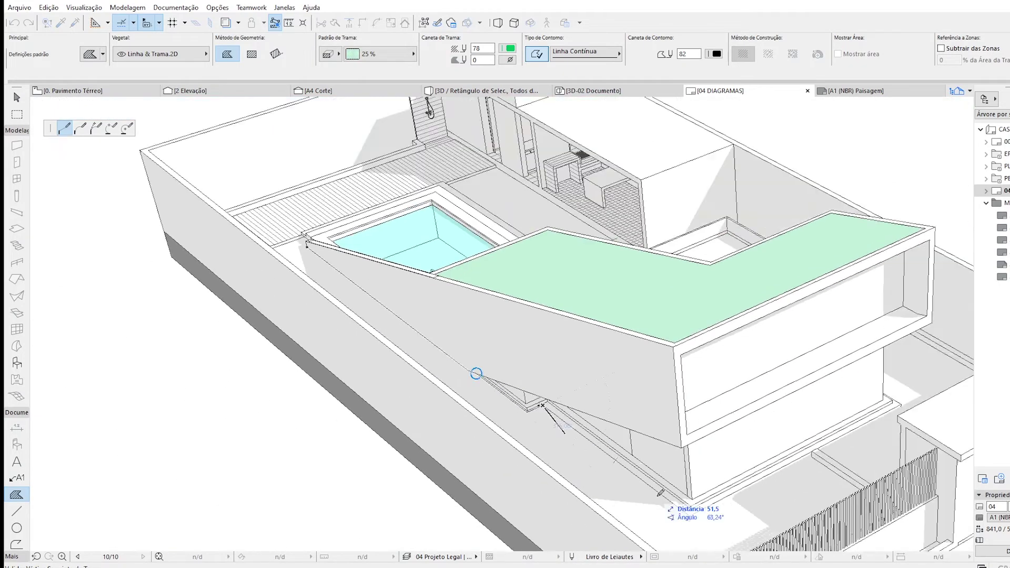
{"action": "scroll", "coordinate": [658, 514], "scroll_direction": "up", "scroll_amount": 4}
{"action": "left_click", "coordinate": [668, 519]}
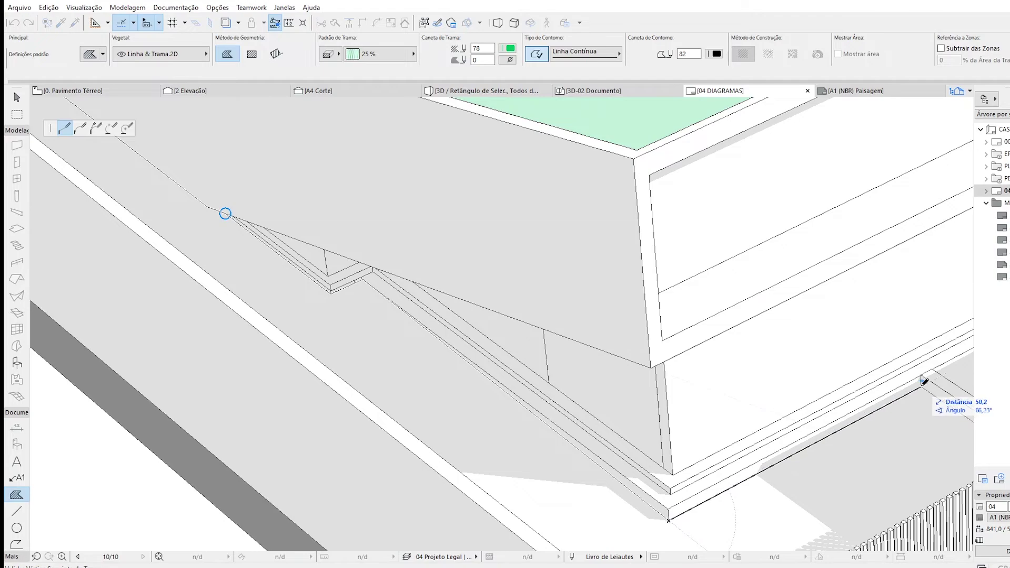
{"action": "left_click", "coordinate": [921, 386]}
{"action": "middle_click_drag", "start_coordinate": [952, 407], "coordinate": [677, 368]}
{"action": "scroll", "coordinate": [726, 398], "scroll_direction": "up", "scroll_amount": 3}
{"action": "left_click", "coordinate": [772, 435]}
Trace the lawn outline along the top of the slatted fence to the inner edge of the boundary wall
{"action": "middle_click_drag", "start_coordinate": [531, 531], "coordinate": [630, 298]}
{"action": "scroll", "coordinate": [629, 298], "scroll_direction": "down", "scroll_amount": 3}
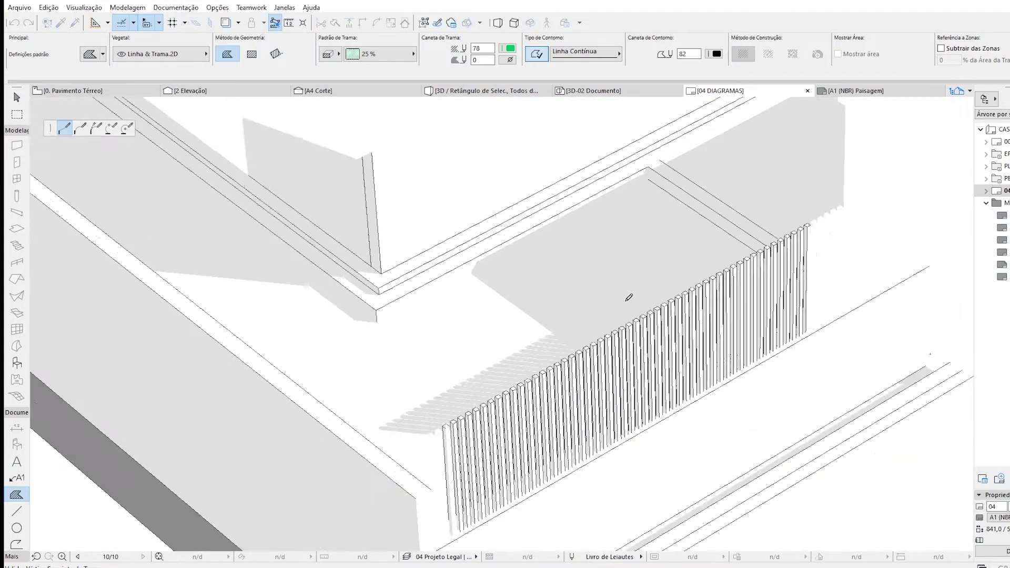
{"action": "scroll", "coordinate": [432, 437], "scroll_direction": "up", "scroll_amount": 6}
{"action": "scroll", "coordinate": [495, 361], "scroll_direction": "up", "scroll_amount": 2}
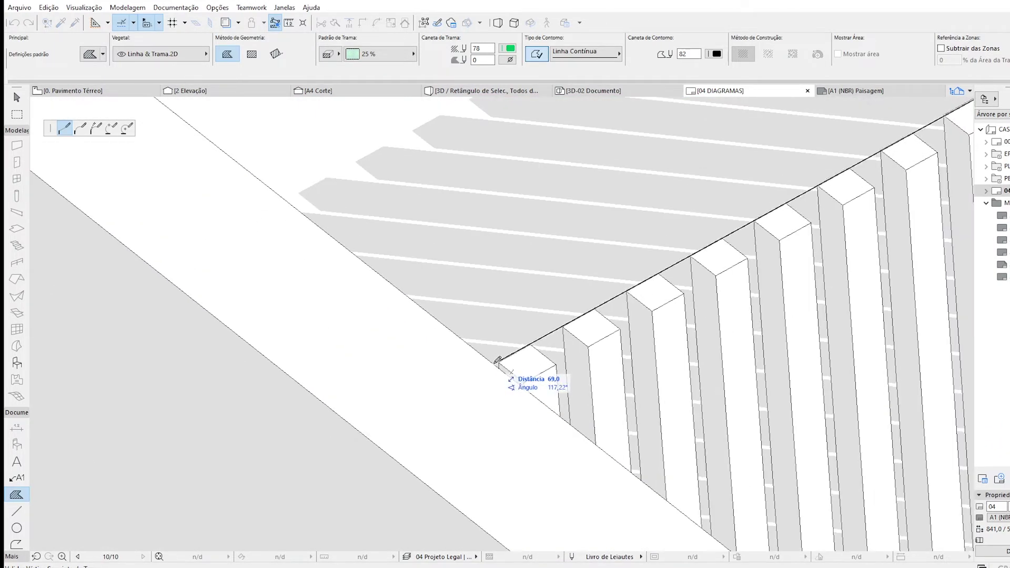
{"action": "scroll", "coordinate": [498, 359], "scroll_direction": "down", "scroll_amount": 4}
{"action": "scroll", "coordinate": [495, 361], "scroll_direction": "down", "scroll_amount": 5}
Extend the lawn outline along the boundary wall to the timber deck and close the fill at its starting point
{"action": "middle_click_drag", "start_coordinate": [228, 145], "coordinate": [370, 465]}
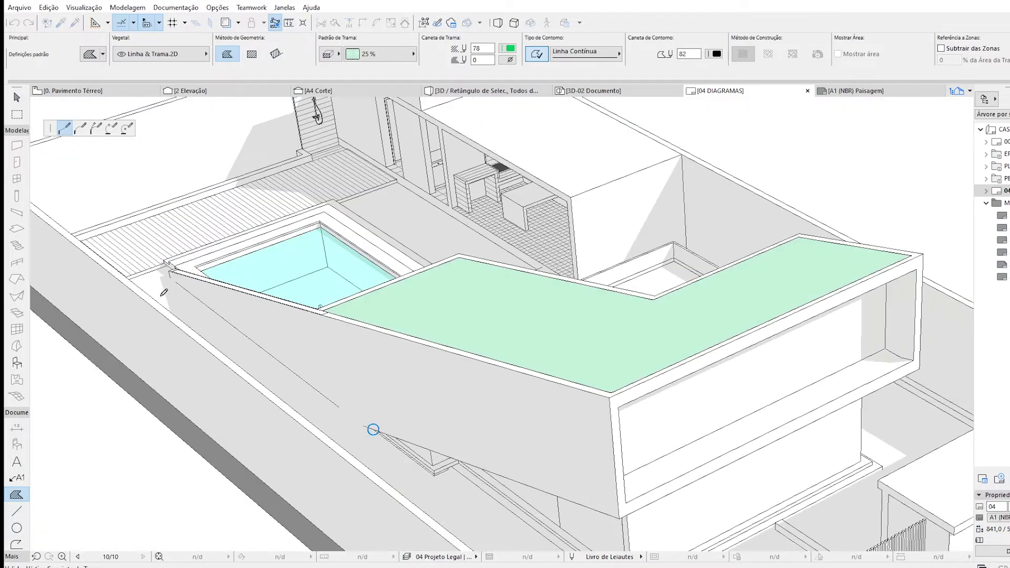
{"action": "scroll", "coordinate": [162, 295], "scroll_direction": "up", "scroll_amount": 4}
{"action": "scroll", "coordinate": [62, 252], "scroll_direction": "up", "scroll_amount": 3}
{"action": "left_click", "coordinate": [98, 268]}
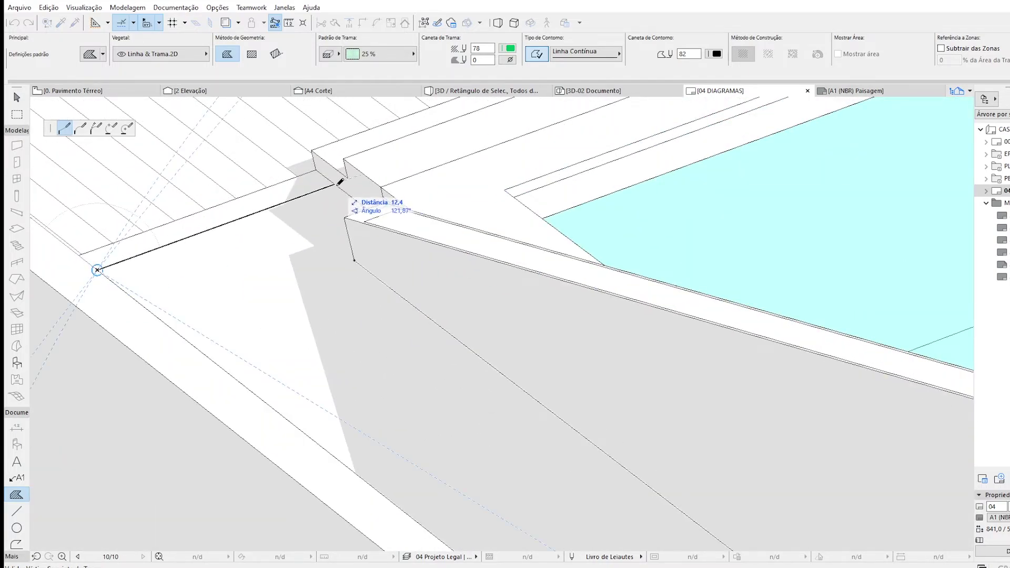
{"action": "left_click", "coordinate": [344, 217]}
{"action": "double_click", "coordinate": [354, 260]}
{"action": "scroll", "coordinate": [354, 260], "scroll_direction": "down", "scroll_amount": 6}
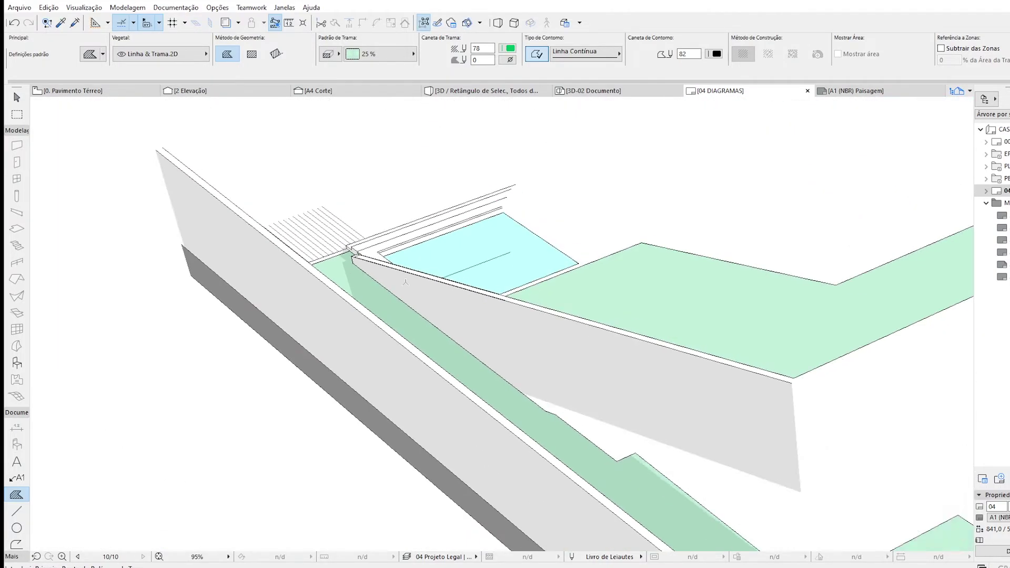
Trace a pen 78 fill over the garden strip between the pool surround and the rear building's walkway
{"action": "middle_click_drag", "start_coordinate": [660, 392], "coordinate": [600, 453]}
{"action": "scroll", "coordinate": [486, 221], "scroll_direction": "up", "scroll_amount": 5}
{"action": "left_click", "coordinate": [478, 159]}
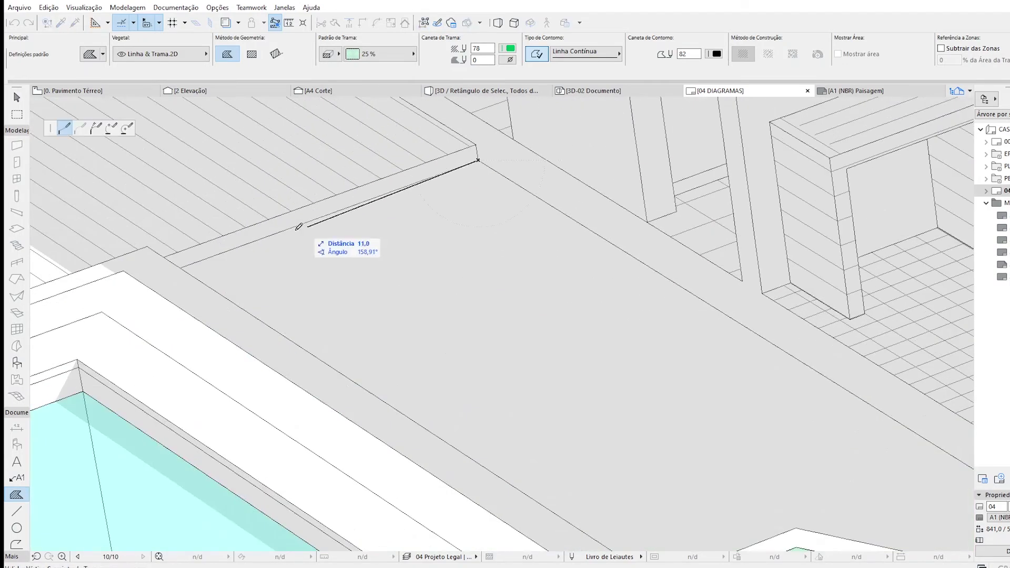
{"action": "scroll", "coordinate": [323, 354], "scroll_direction": "down", "scroll_amount": 5}
{"action": "scroll", "coordinate": [377, 384], "scroll_direction": "up", "scroll_amount": 3}
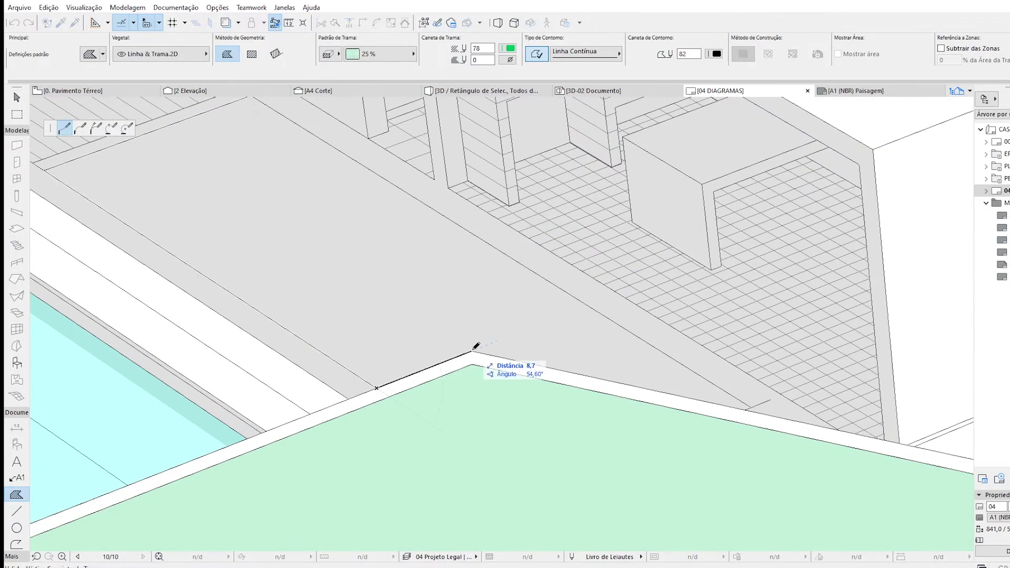
{"action": "left_click", "coordinate": [474, 353]}
{"action": "scroll", "coordinate": [756, 406], "scroll_direction": "down", "scroll_amount": 3}
{"action": "scroll", "coordinate": [444, 227], "scroll_direction": "up", "scroll_amount": 3}
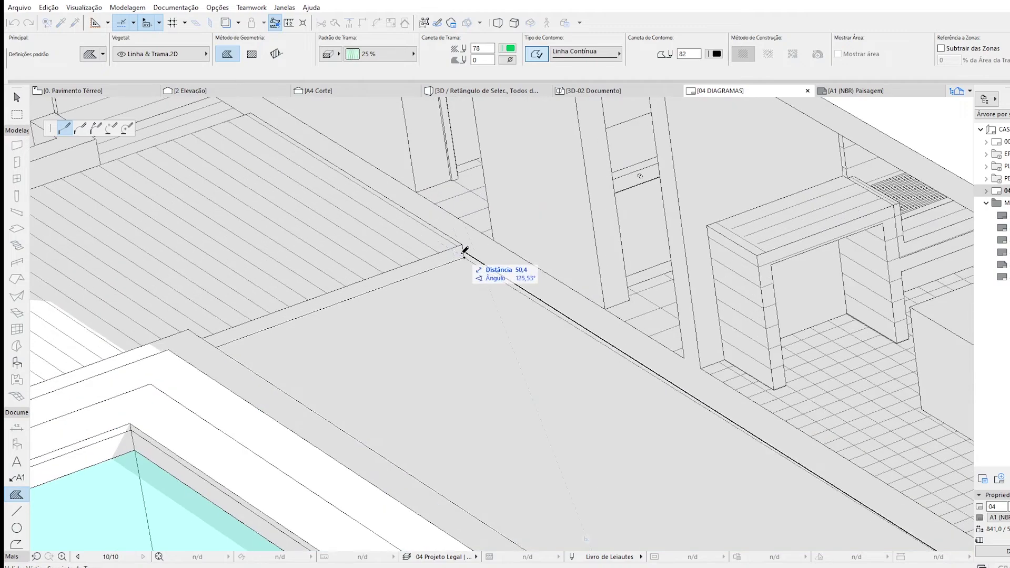
{"action": "left_click", "coordinate": [462, 254]}
Trace a pen 78 fill over the inner surface of the square planter in front of the house
{"action": "scroll", "coordinate": [463, 253], "scroll_direction": "down", "scroll_amount": 5}
{"action": "scroll", "coordinate": [602, 508], "scroll_direction": "up", "scroll_amount": 7}
{"action": "middle_click_drag", "start_coordinate": [601, 509], "coordinate": [609, 427]}
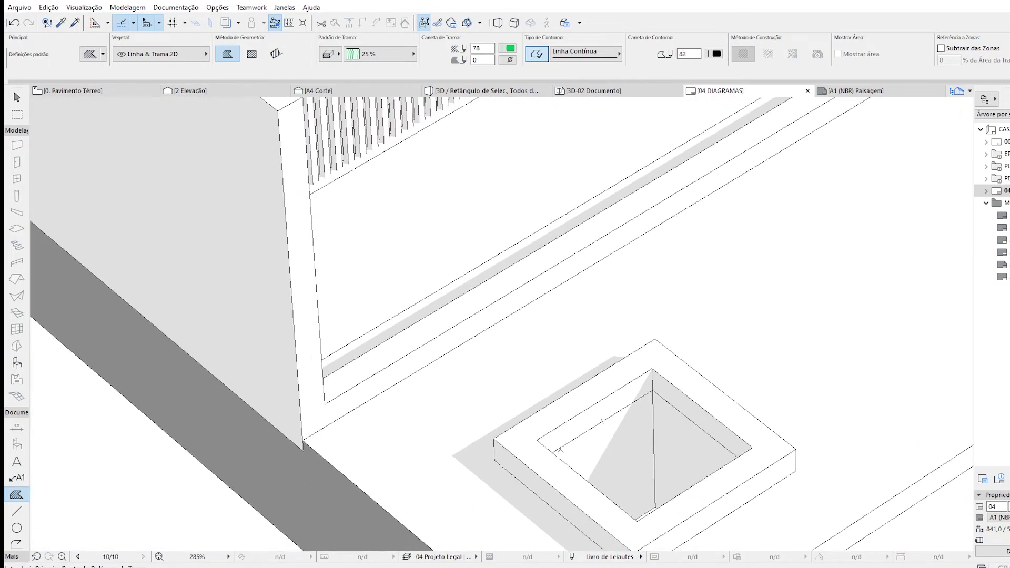
{"action": "left_click", "coordinate": [552, 453]}
{"action": "left_click", "coordinate": [653, 390]}
{"action": "left_click", "coordinate": [751, 450]}
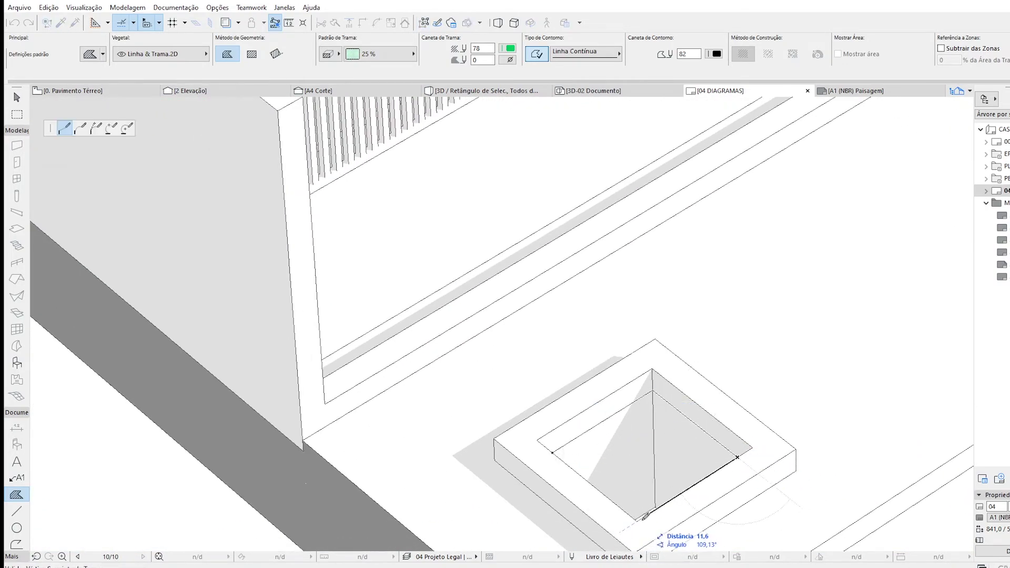
{"action": "left_click", "coordinate": [637, 519]}
{"action": "scroll", "coordinate": [638, 520], "scroll_direction": "up", "scroll_amount": 4}
{"action": "left_click", "coordinate": [432, 344]}
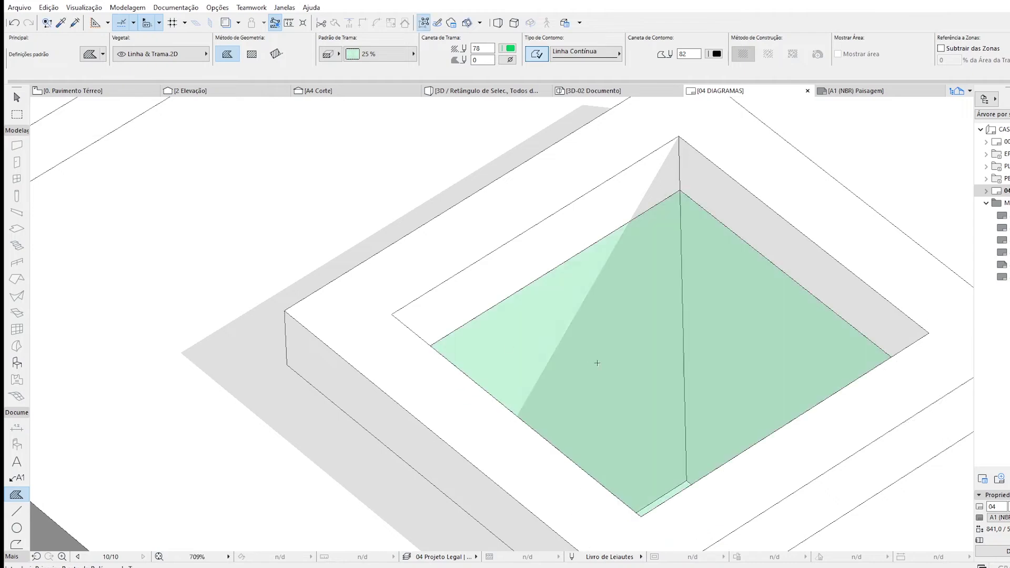
{"action": "left_click", "coordinate": [510, 60]}
{"action": "left_click", "coordinate": [523, 52]}
{"action": "scroll", "coordinate": [679, 293], "scroll_direction": "down", "scroll_amount": 2}
{"action": "key", "text": "Escape"}
{"action": "scroll", "coordinate": [679, 293], "scroll_direction": "down", "scroll_amount": 10}
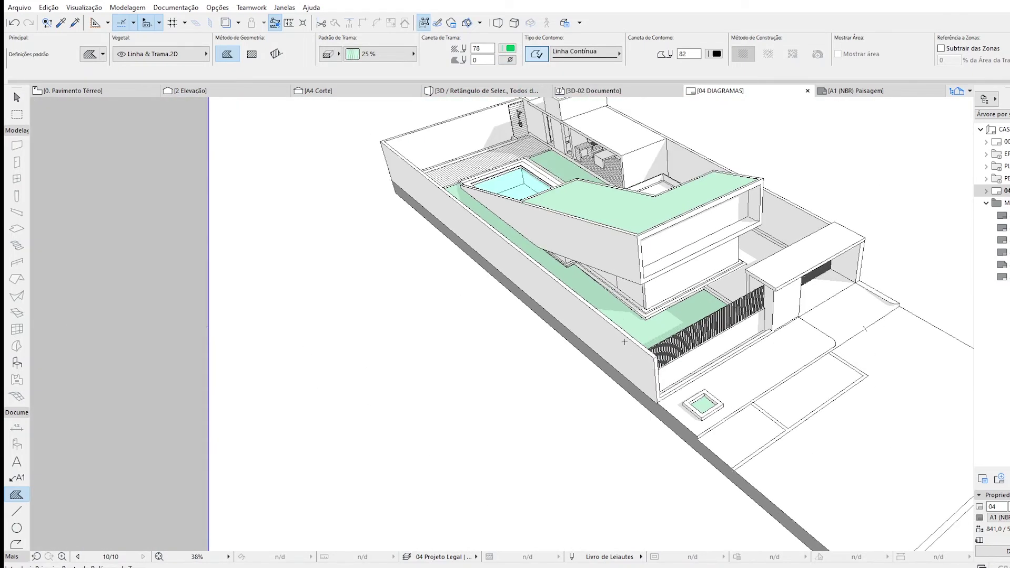
Set the fill foreground pen to 220 and start outlining the glazing in the upper volume's front opening from its inner far end
{"action": "scroll", "coordinate": [625, 342], "scroll_direction": "up", "scroll_amount": 4}
{"action": "left_click", "coordinate": [510, 48]}
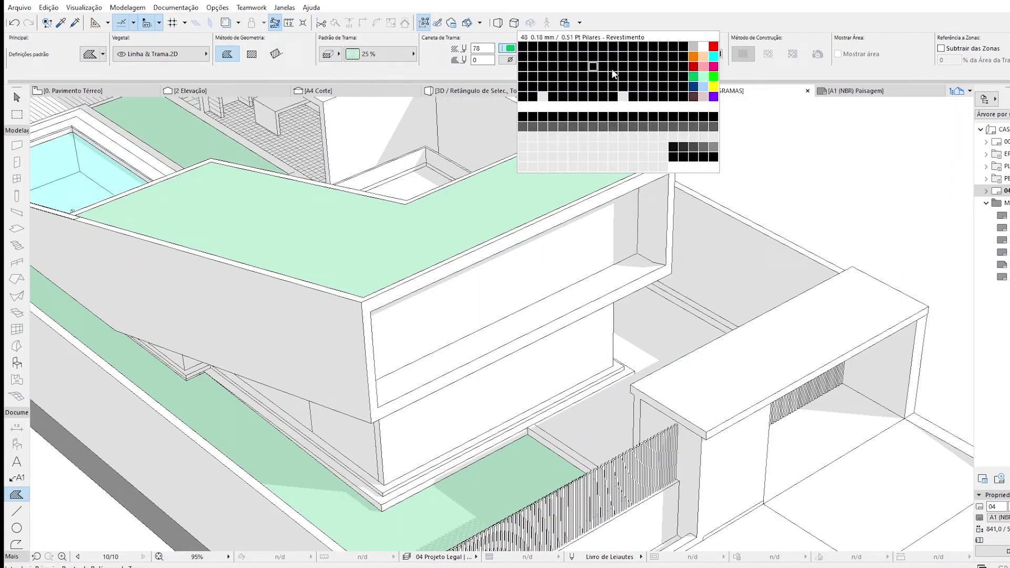
{"action": "left_click", "coordinate": [714, 150]}
{"action": "scroll", "coordinate": [640, 257], "scroll_direction": "up", "scroll_amount": 5}
{"action": "left_click", "coordinate": [634, 248]}
{"action": "middle_click_drag", "start_coordinate": [638, 132], "coordinate": [650, 247]}
{"action": "left_click", "coordinate": [650, 202]}
{"action": "scroll", "coordinate": [255, 461], "scroll_direction": "down", "scroll_amount": 3}
{"action": "middle_click_drag", "start_coordinate": [256, 461], "coordinate": [479, 351]}
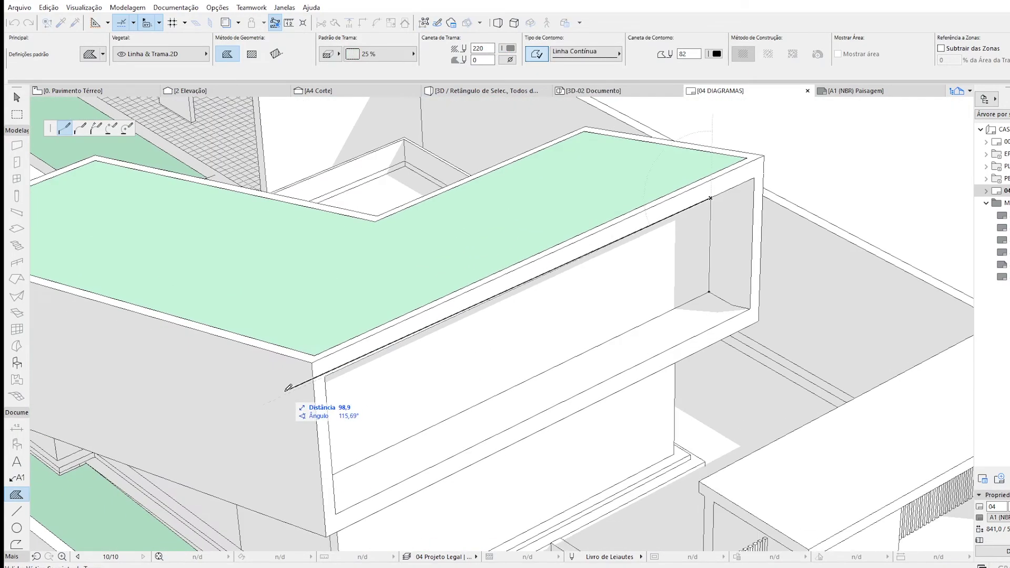
Trace the front glazing's outline to the near end of the opening and along its sill, then close the fill
{"action": "scroll", "coordinate": [310, 389], "scroll_direction": "up", "scroll_amount": 4}
{"action": "left_click", "coordinate": [346, 353]}
{"action": "middle_click_drag", "start_coordinate": [371, 478], "coordinate": [368, 337]}
{"action": "scroll", "coordinate": [380, 478], "scroll_direction": "down", "scroll_amount": 2}
{"action": "scroll", "coordinate": [374, 473], "scroll_direction": "up", "scroll_amount": 3}
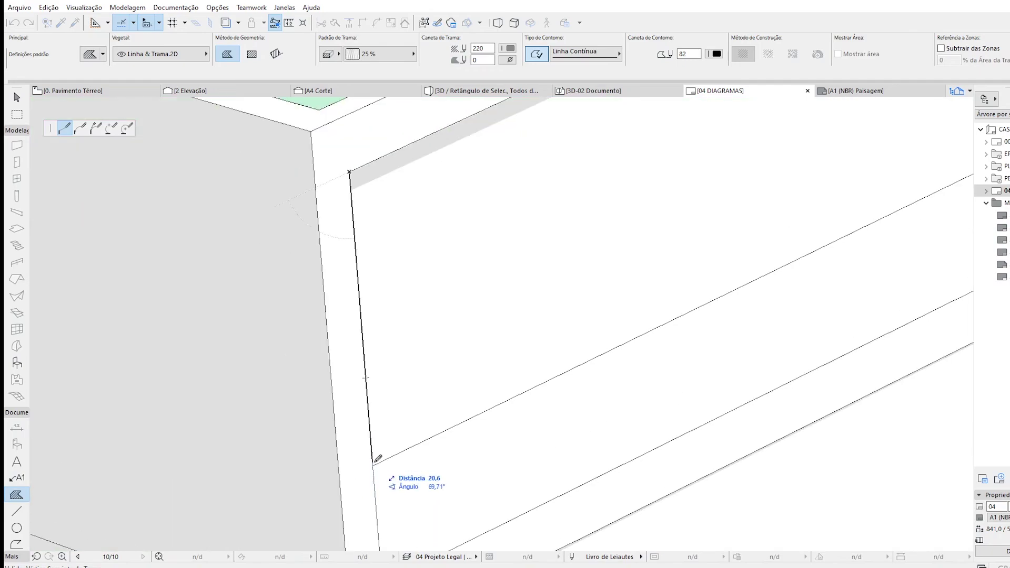
{"action": "left_click", "coordinate": [373, 465]}
{"action": "scroll", "coordinate": [400, 441], "scroll_direction": "down", "scroll_amount": 4}
{"action": "left_click", "coordinate": [848, 226]}
{"action": "scroll", "coordinate": [616, 296], "scroll_direction": "down", "scroll_amount": 3}
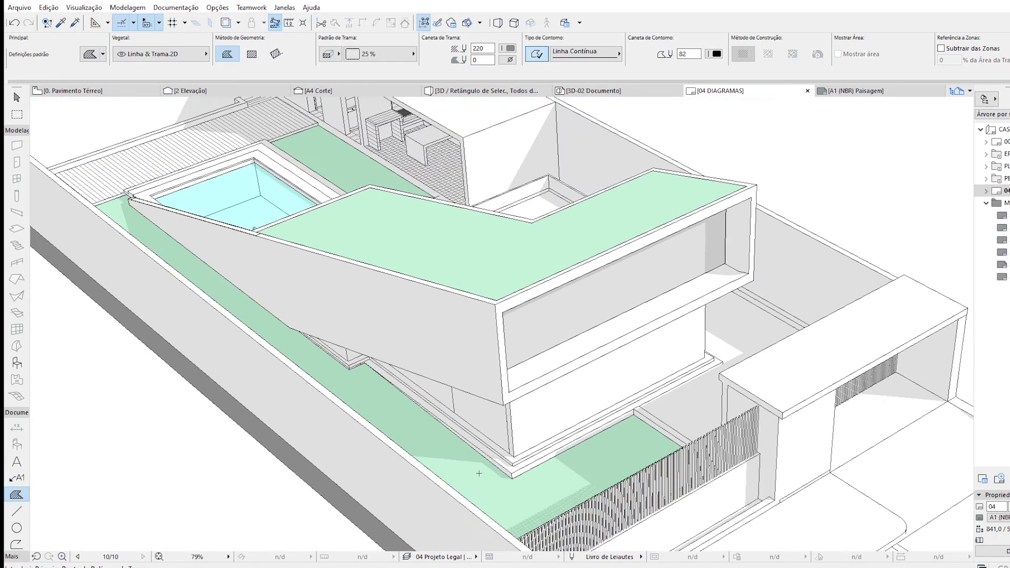
Trace a pen 220 fill over the triangular ground-floor side wall beneath the slanted volume
{"action": "scroll", "coordinate": [479, 474], "scroll_direction": "up", "scroll_amount": 6}
{"action": "left_click", "coordinate": [520, 217]}
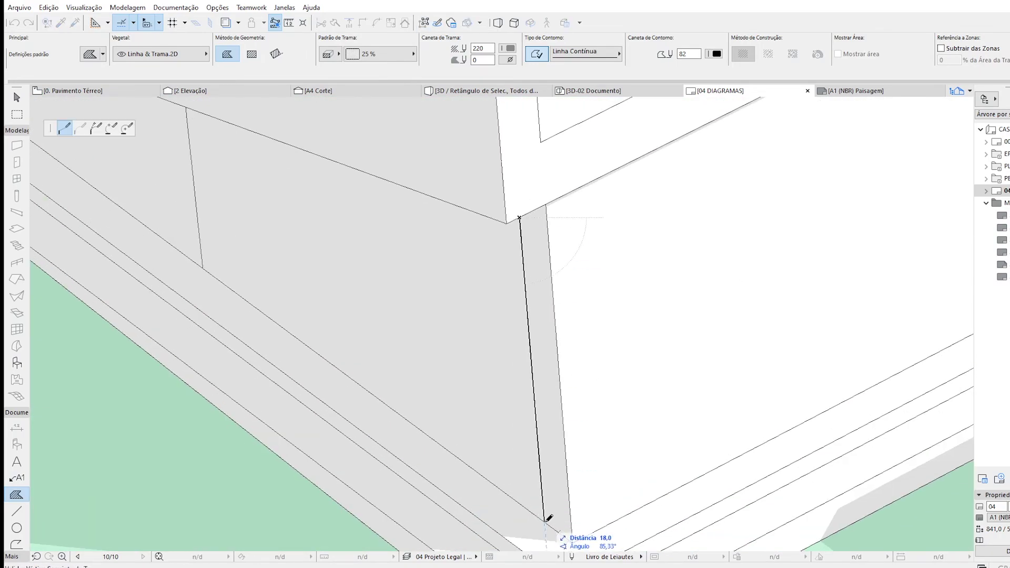
{"action": "left_click", "coordinate": [545, 523]}
{"action": "scroll", "coordinate": [247, 274], "scroll_direction": "down", "scroll_amount": 5}
{"action": "scroll", "coordinate": [105, 186], "scroll_direction": "up", "scroll_amount": 6}
{"action": "left_click", "coordinate": [354, 301]}
{"action": "scroll", "coordinate": [355, 301], "scroll_direction": "down", "scroll_amount": 3}
{"action": "middle_click_drag", "start_coordinate": [947, 457], "coordinate": [829, 317]}
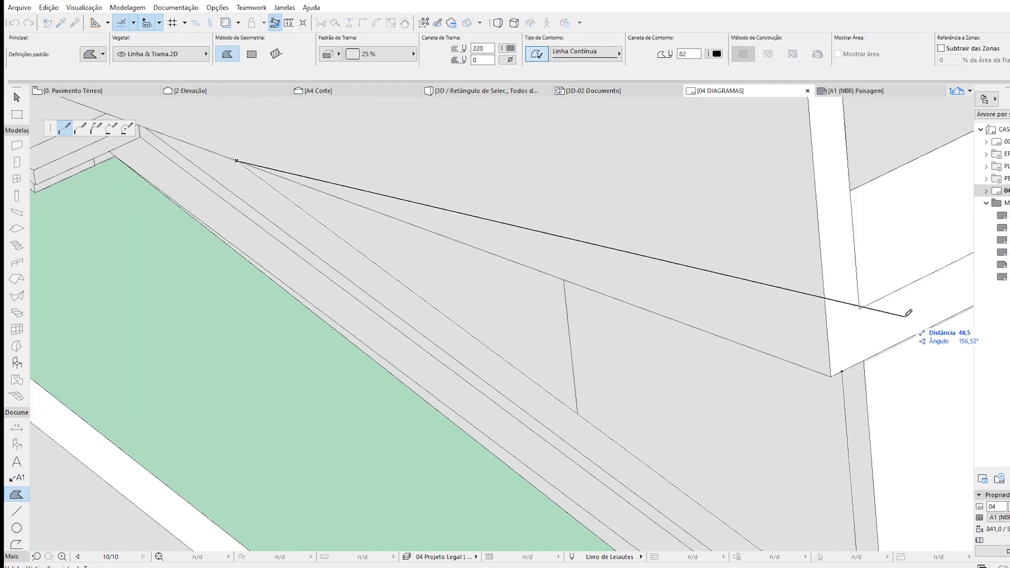
{"action": "left_click", "coordinate": [831, 374]}
Examine the coloured fills on the house drawing up close and across the whole sheet
{"action": "scroll", "coordinate": [708, 403], "scroll_direction": "down", "scroll_amount": 2}
{"action": "scroll", "coordinate": [804, 325], "scroll_direction": "down", "scroll_amount": 3}
{"action": "middle_click_drag", "start_coordinate": [803, 325], "coordinate": [596, 347]}
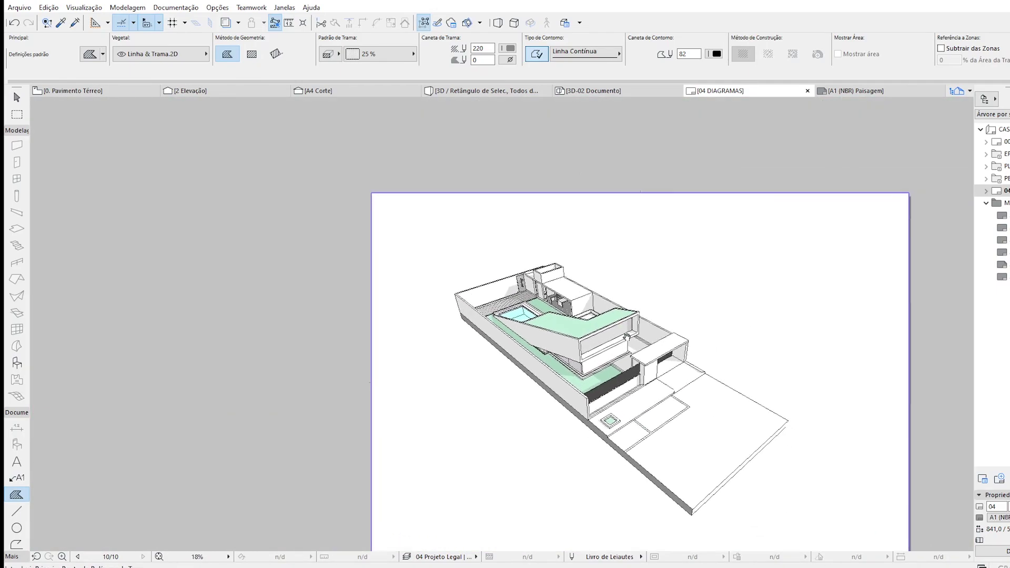
{"action": "scroll", "coordinate": [666, 419], "scroll_direction": "up", "scroll_amount": 2}
{"action": "middle_click_drag", "start_coordinate": [667, 420], "coordinate": [585, 385]}
{"action": "scroll", "coordinate": [662, 378], "scroll_direction": "down", "scroll_amount": 1}
{"action": "scroll", "coordinate": [592, 411], "scroll_direction": "up", "scroll_amount": 1}
{"action": "scroll", "coordinate": [610, 273], "scroll_direction": "up", "scroll_amount": 1}
{"action": "middle_click_drag", "start_coordinate": [591, 239], "coordinate": [582, 272]}
{"action": "scroll", "coordinate": [607, 300], "scroll_direction": "down", "scroll_amount": 3}
{"action": "mouse_move", "coordinate": [647, 344]}
{"action": "middle_mouse_down"}
{"action": "mouse_move", "coordinate": [620, 354]}
{"action": "mouse_move", "coordinate": [663, 352]}
{"action": "middle_mouse_up"}
{"action": "scroll", "coordinate": [631, 350], "scroll_direction": "down", "scroll_amount": 1}
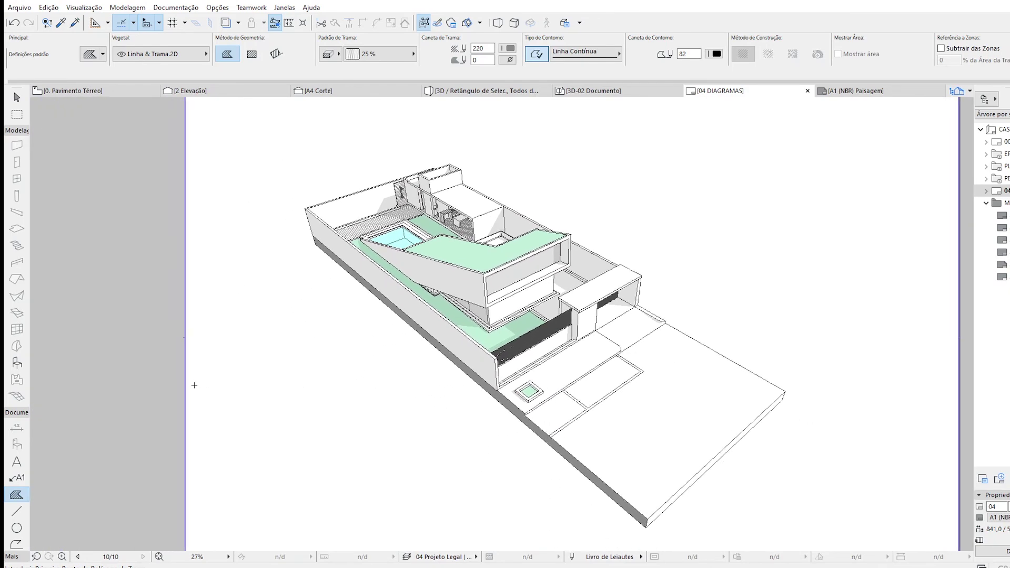